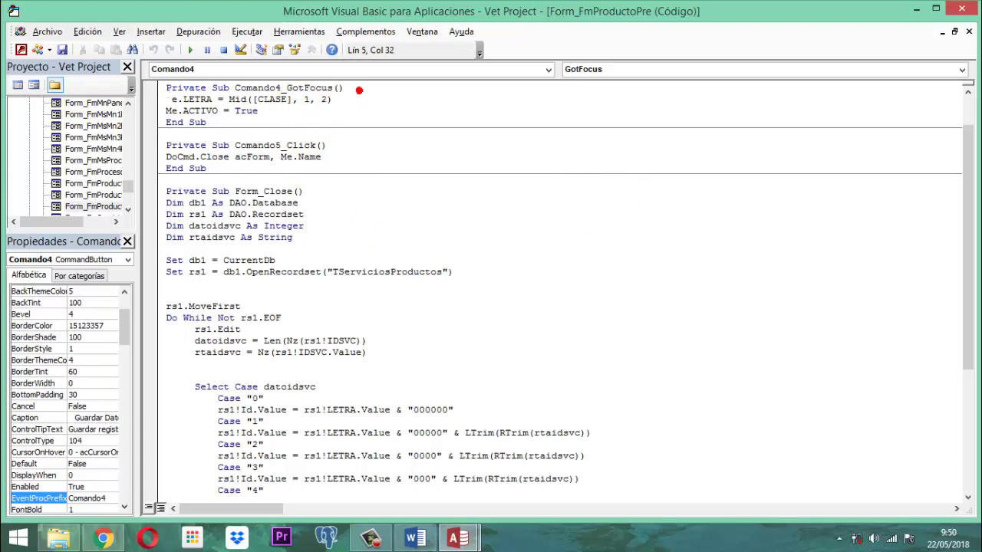
Step: Declare DatoClase and DatoLinea as String variables in Comando4_GotFocus
key(Return)
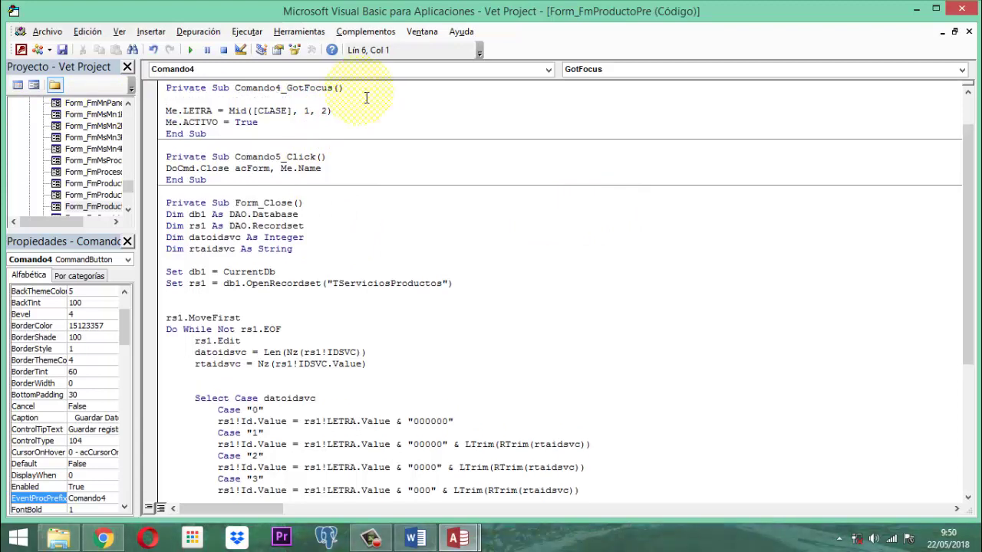
text(d)
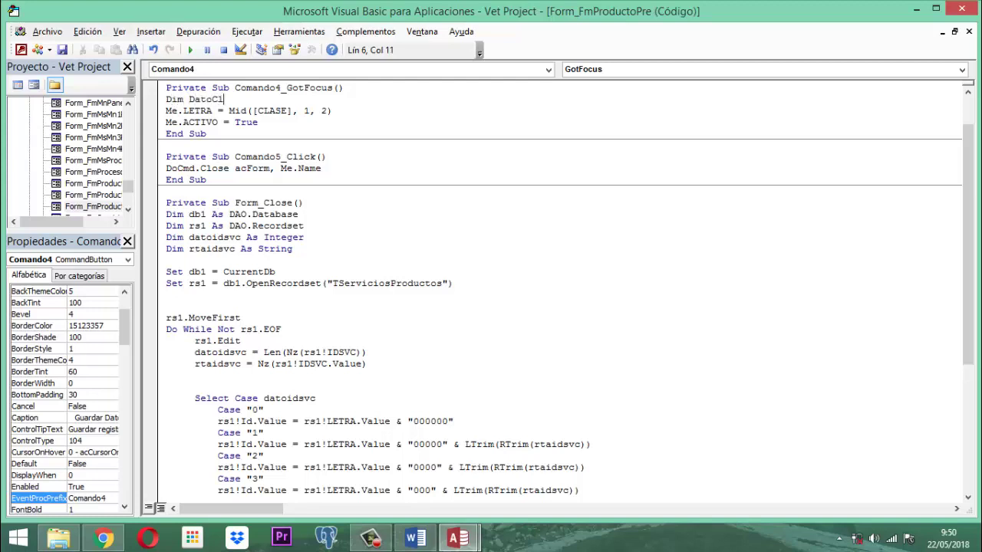
text(im DatoClase as str)
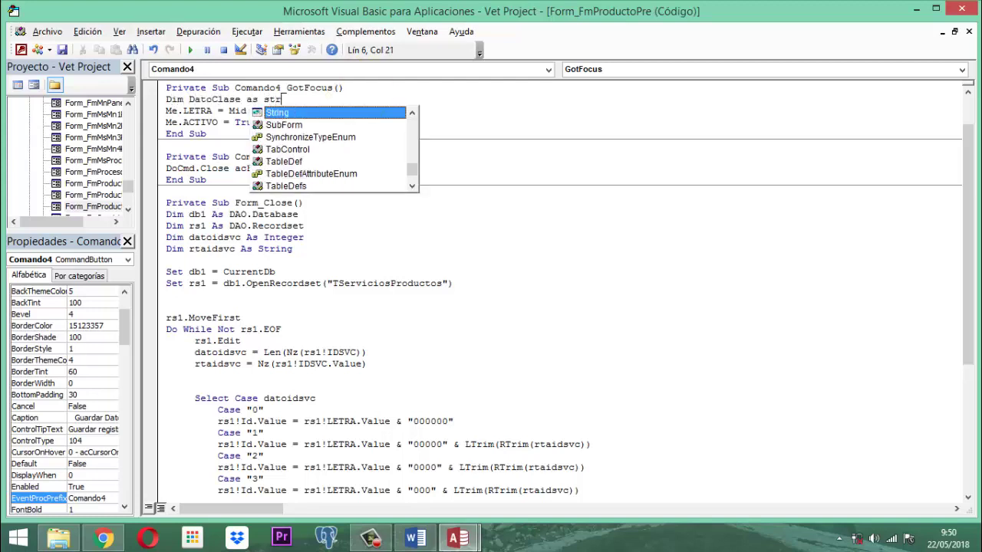
key(Tab)
key(Return)
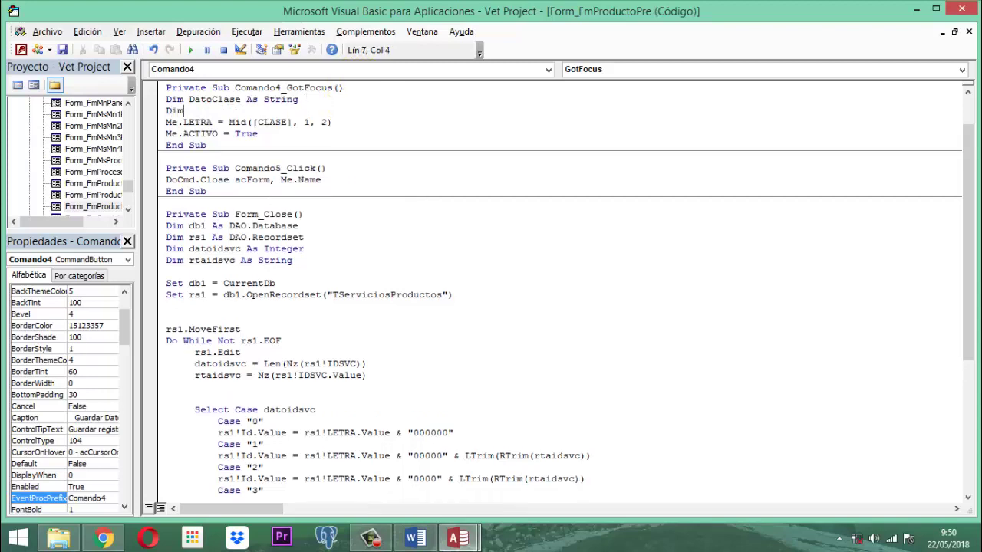
text(Dim DatoLinea)
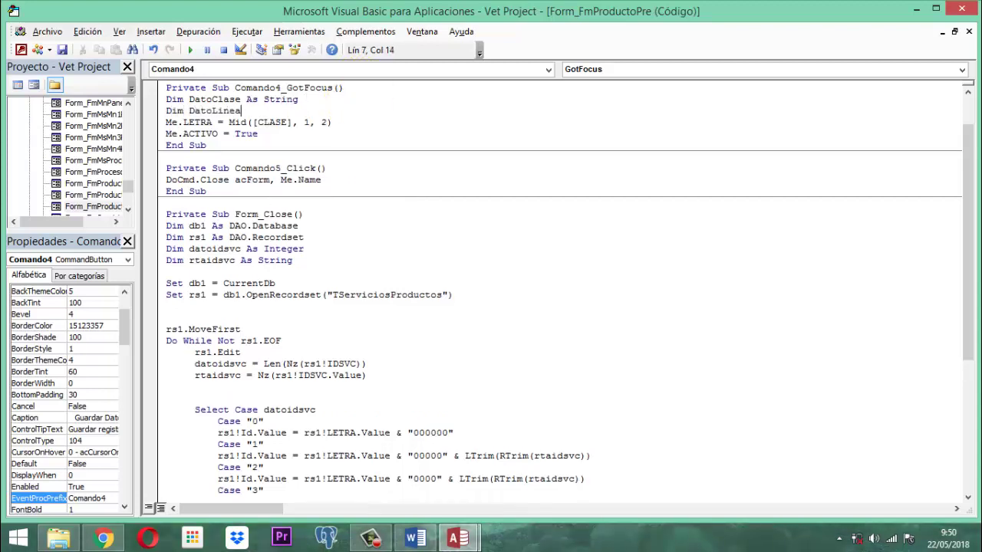
text( as st)
key(Tab)
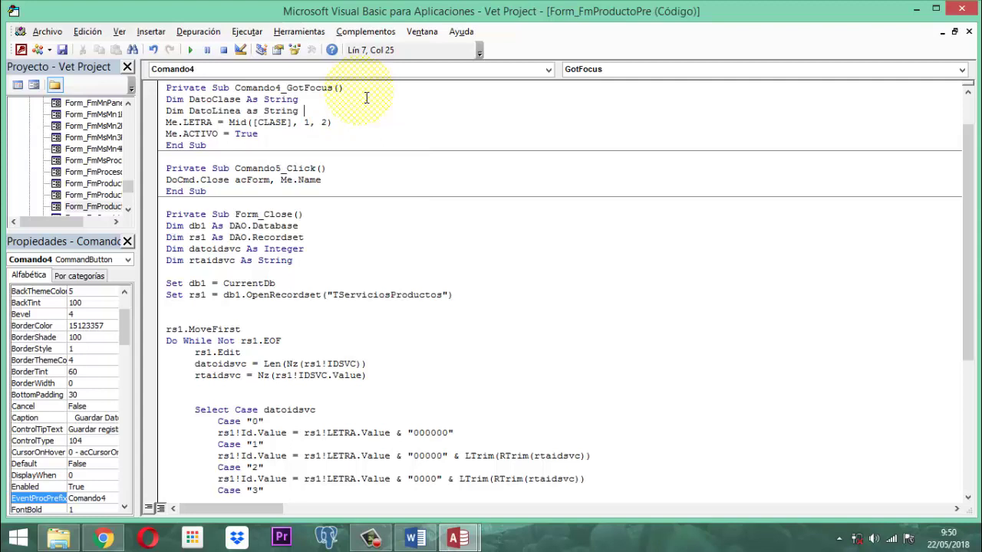
key(Return)
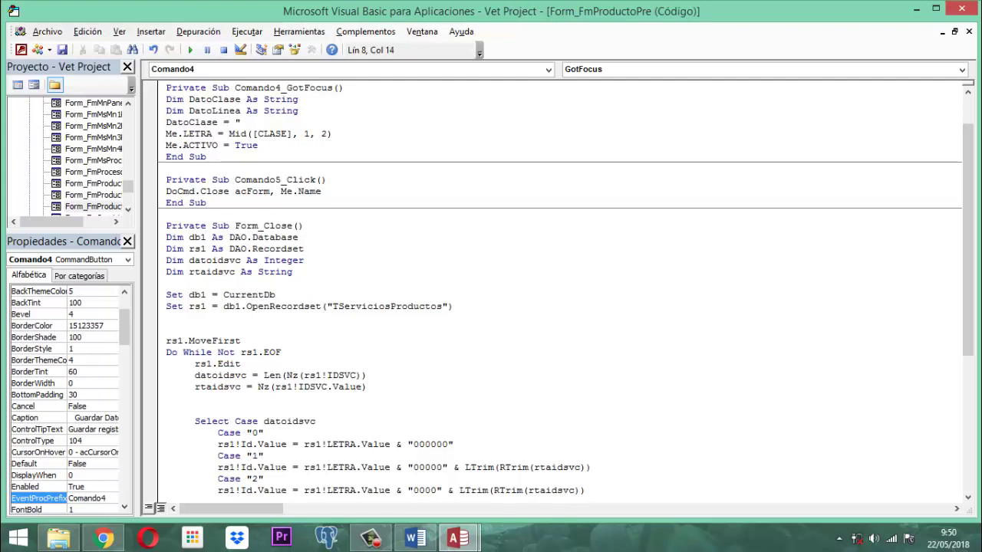
Step: Assign "PRODUCTO" and "PRENDAS" to the variables and pass them to Me.CLASE.Value and Me.LINEA.Value
text(DatoClase = "PRODUCTO")
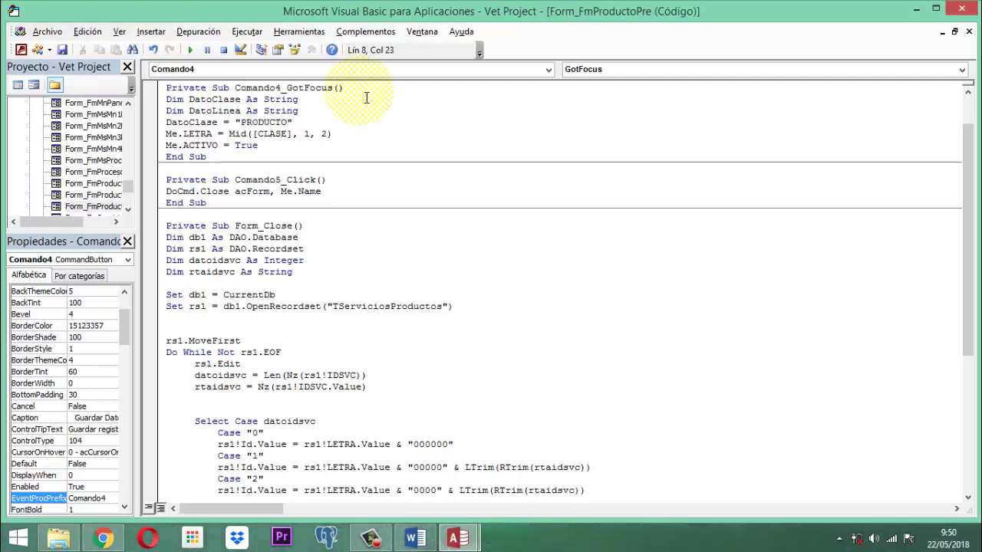
key(Return)
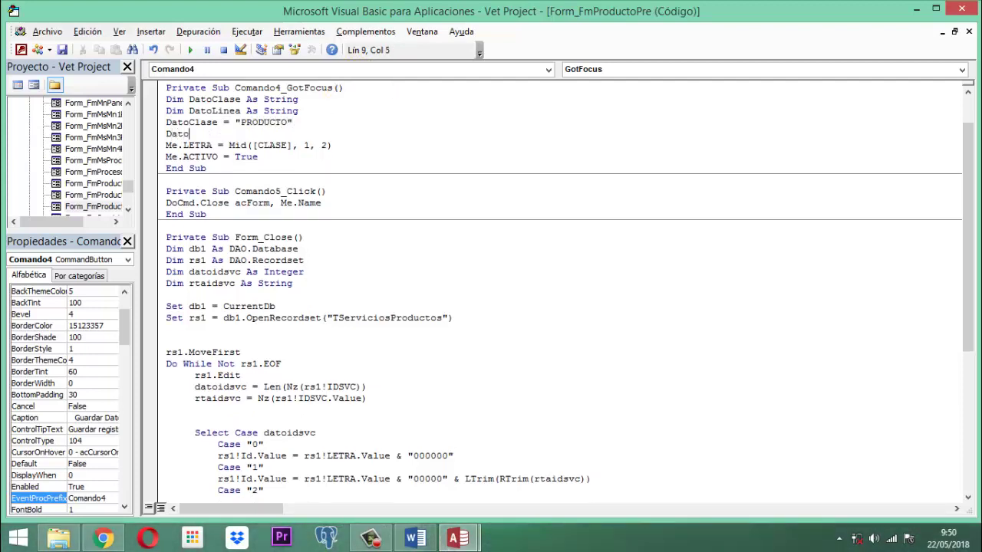
text(DatoLinea = "PRENDAS")
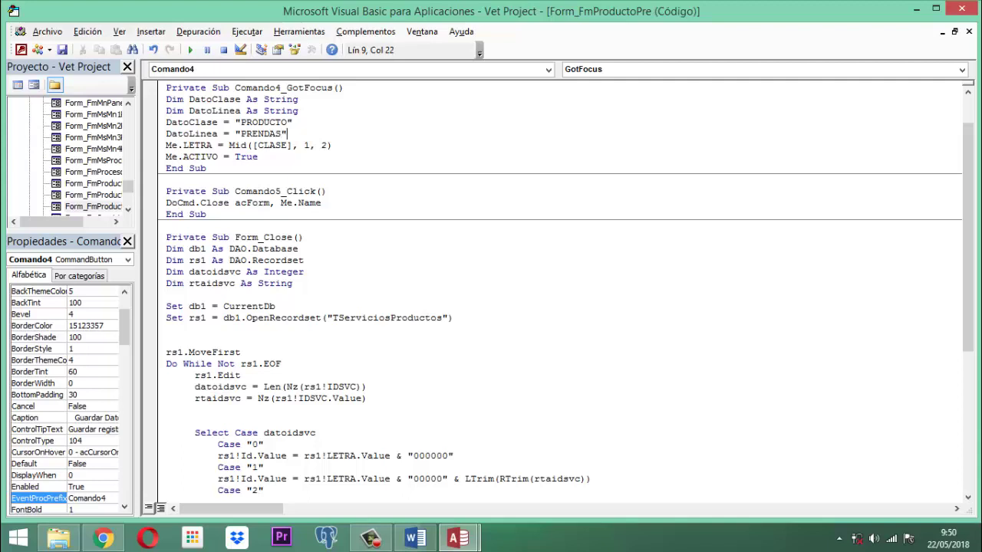
key(Return)
text(Me)
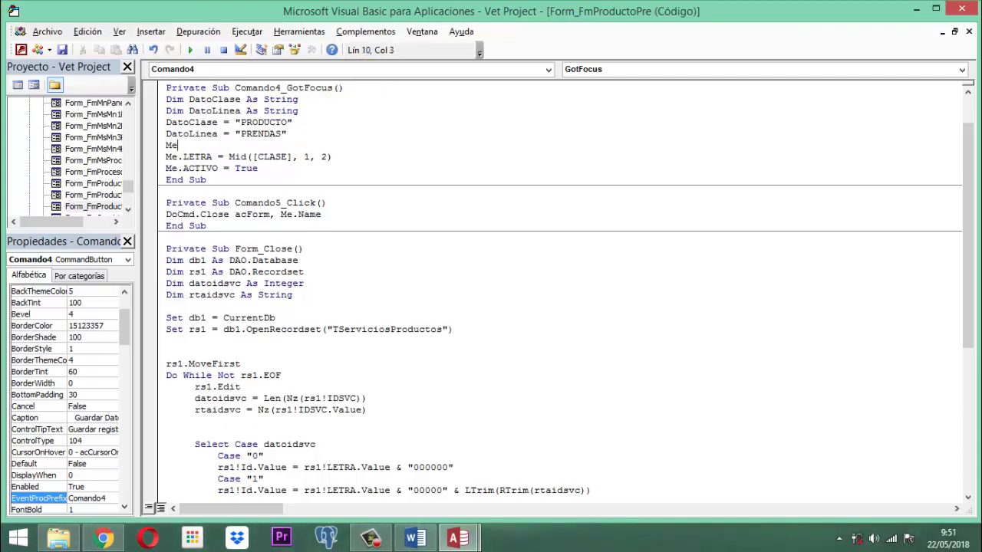
text(.CLASE )
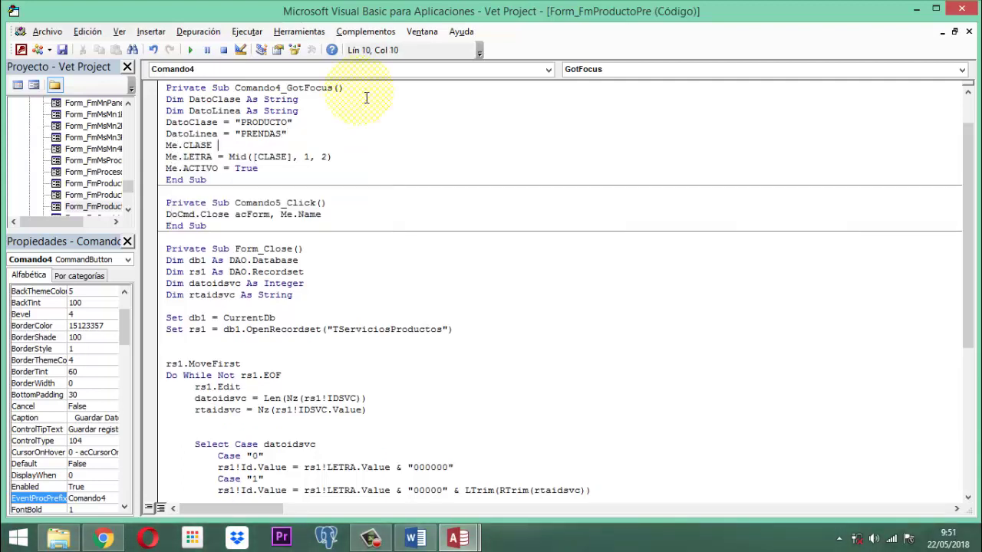
text(.Value = DatoC)
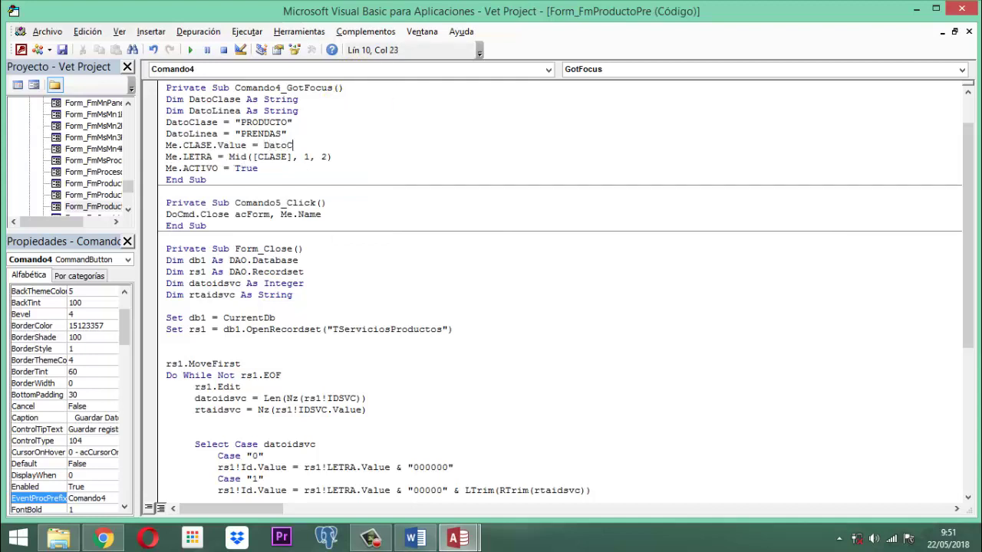
text(lase)
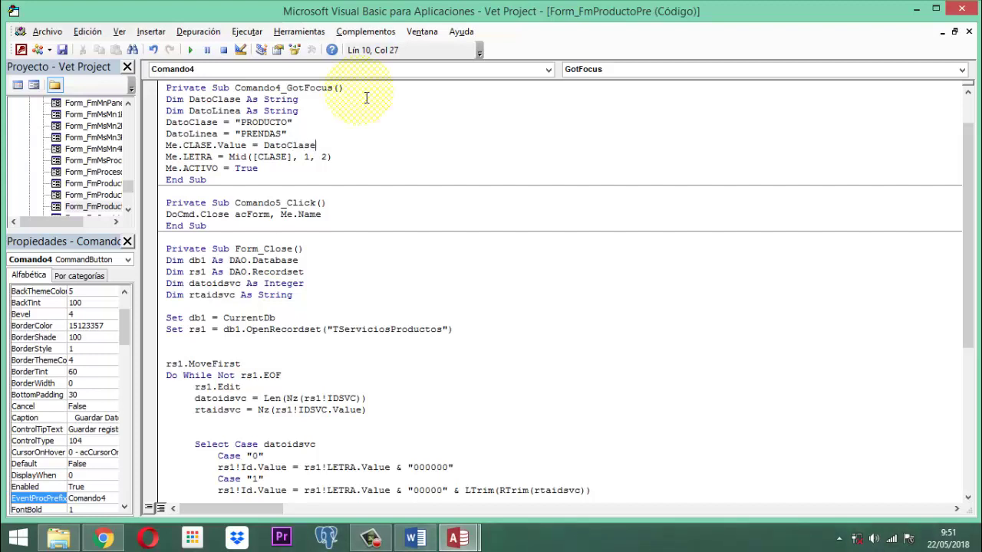
key(Return)
text(Me)
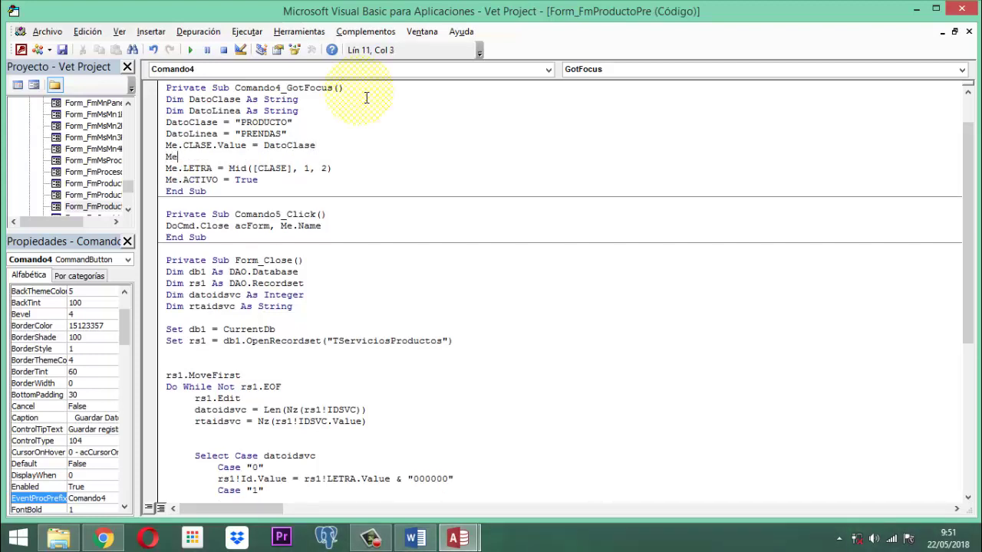
text(.Lin .Value =)
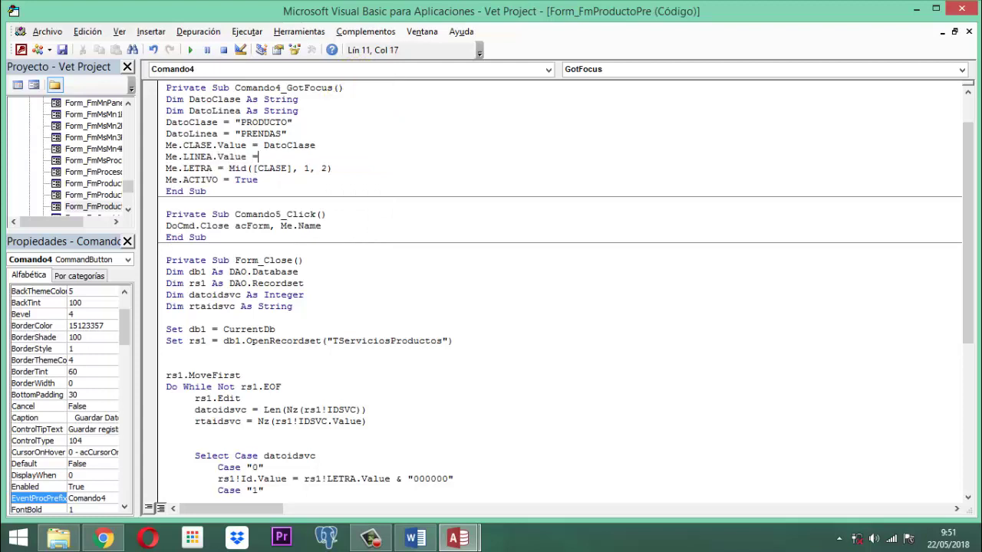
text( DatoLinea)
key(Down)
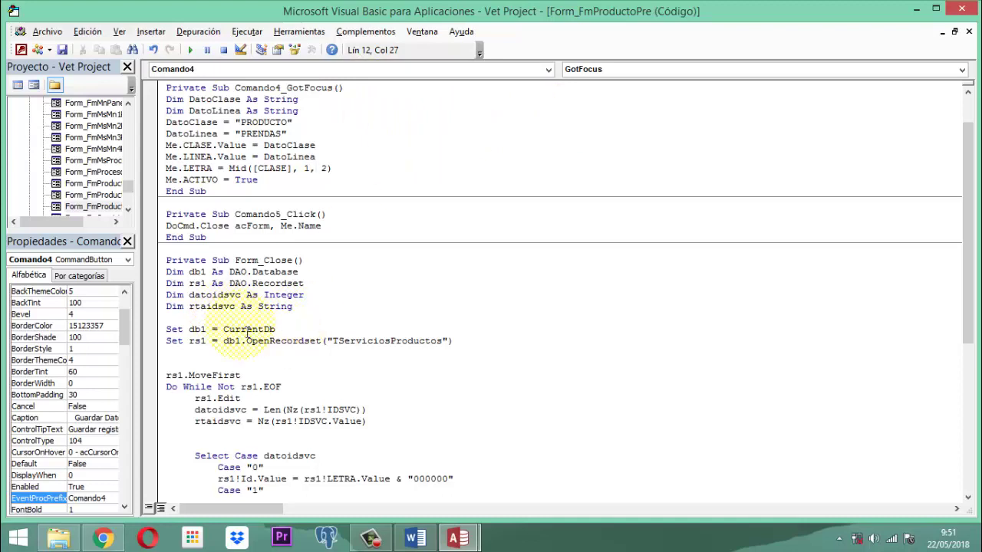
scroll(253, 326, down, 8)
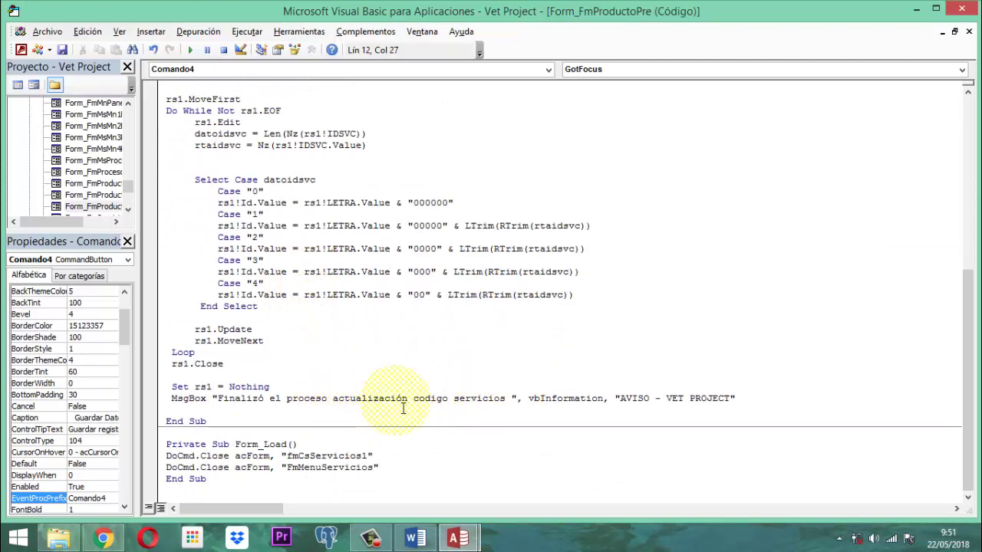
Step: Change the completion MsgBox wording from "servicios" to "producto"
click(472, 399)
double_click(480, 399)
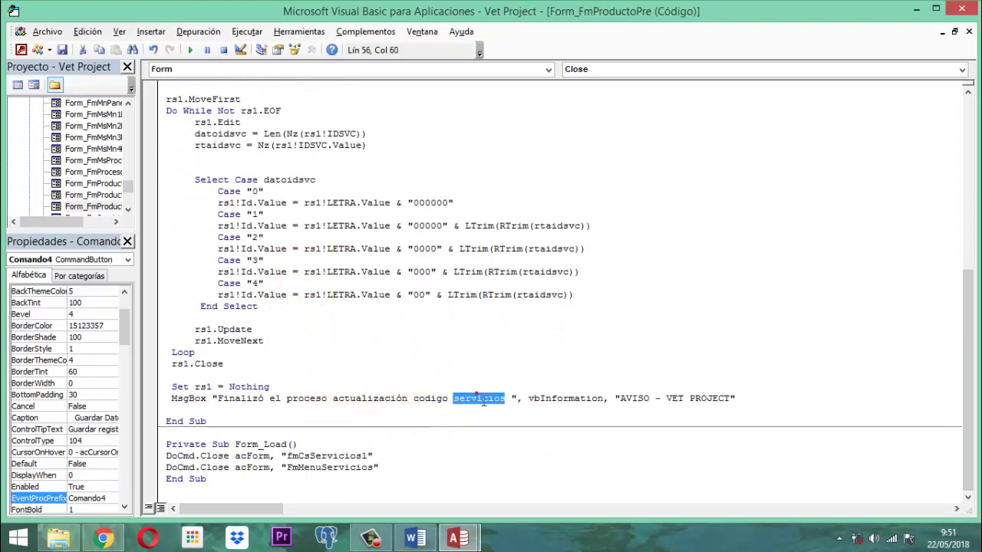
text(producto)
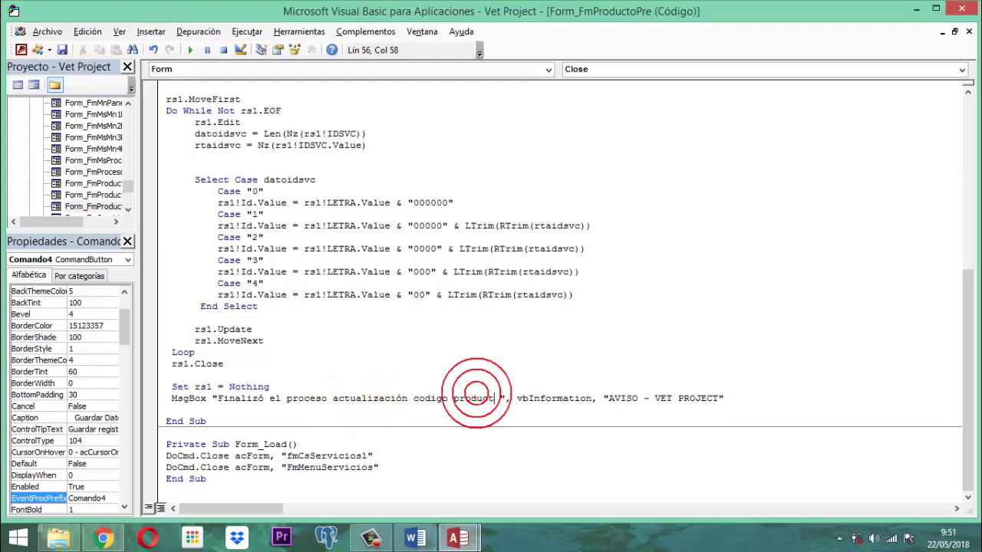
Step: Make Form_Load close fmCsln3producto and FmMenuProductos, then save the code
click(389, 456)
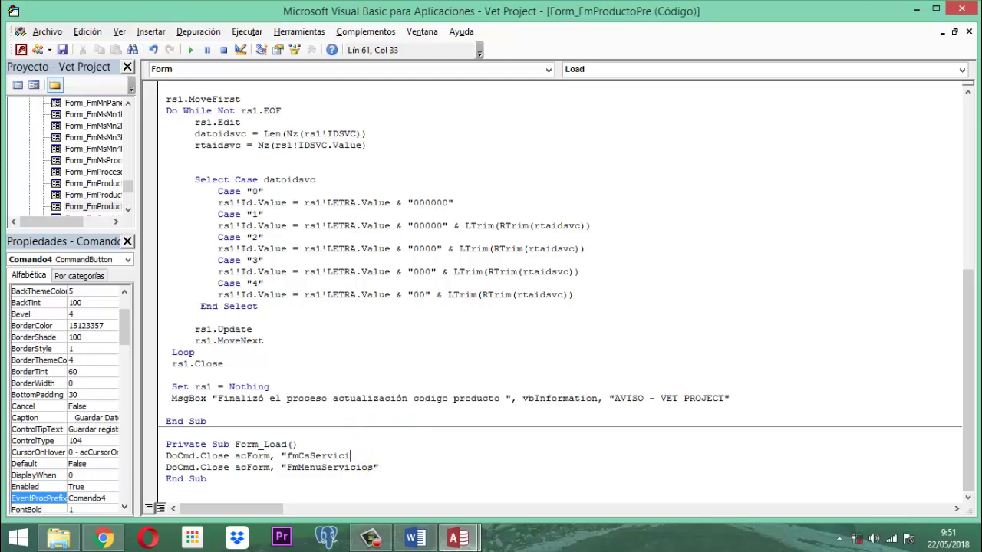
key(BackSpace)
key(BackSpace)
key(BackSpace)
key(BackSpace)
text(1)
text(n3producto)
text(")
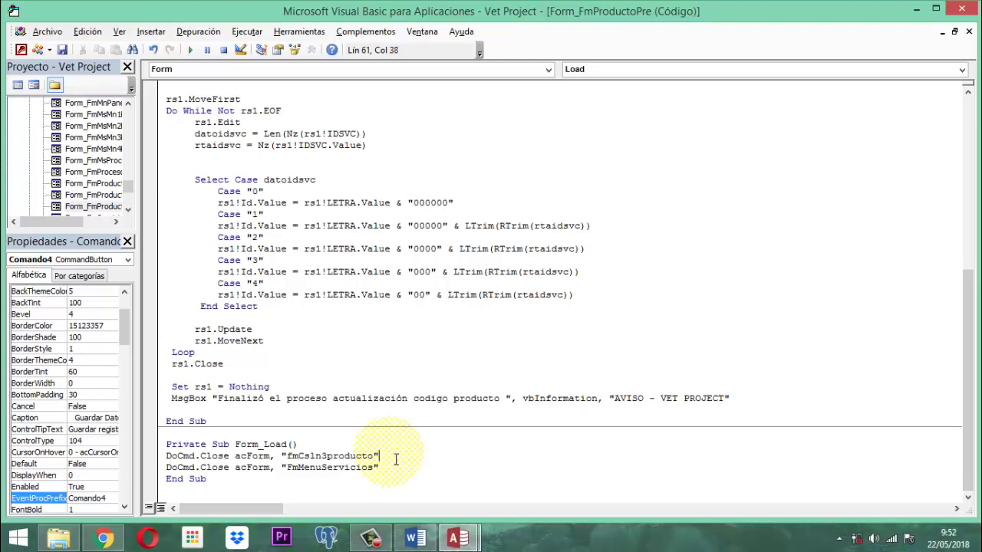
key(Down)
key(BackSpace)
key(BackSpace)
key(BackSpace)
key(BackSpace)
key(BackSpace)
key(BackSpace)
key(BackSpace)
key(BackSpace)
key(BackSpace)
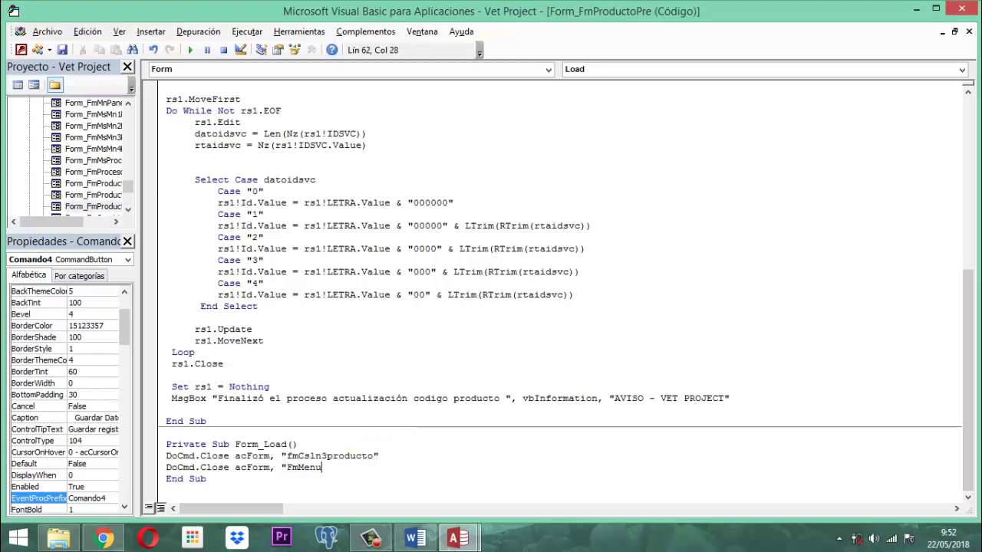
text(roductos)
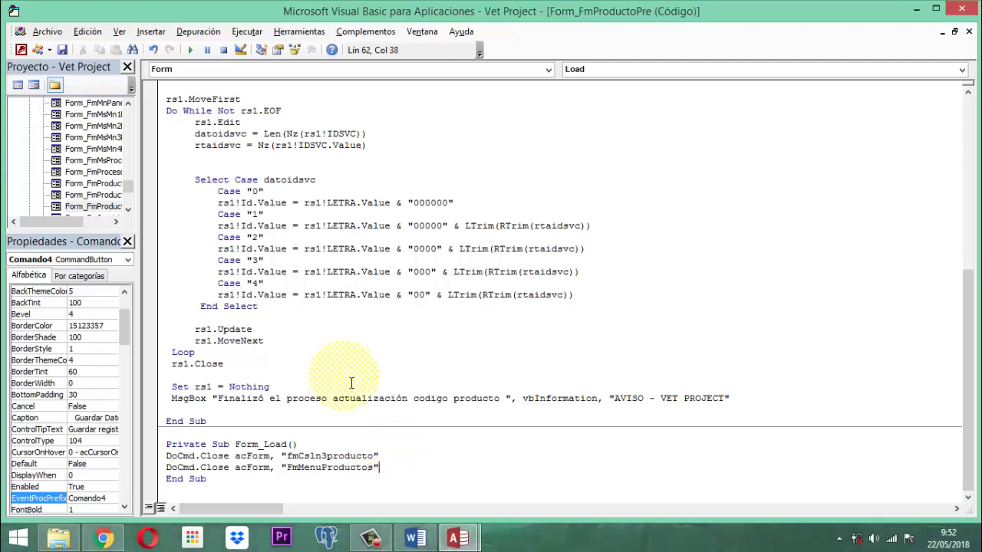
click(61, 50)
click(62, 50)
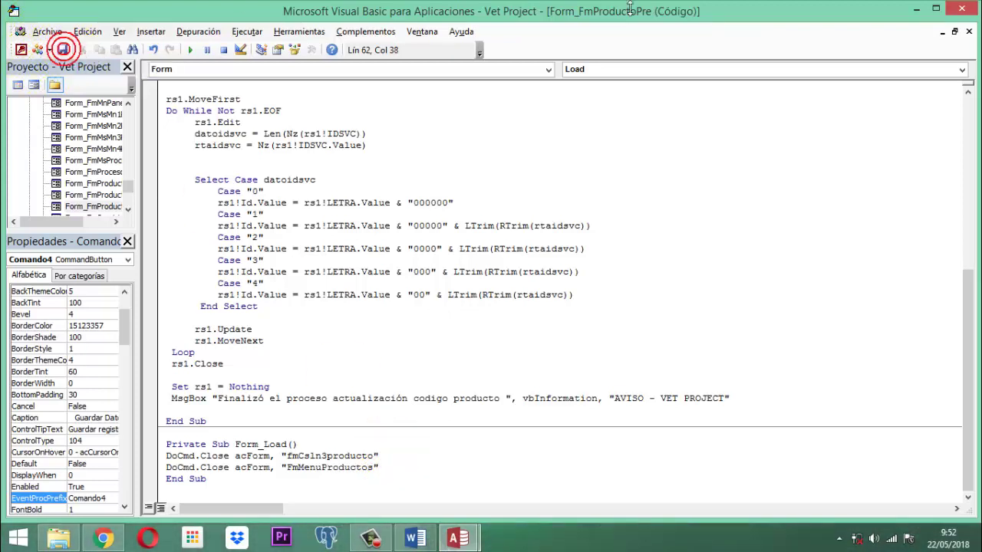
Step: Leave the code editor, then save and close the FmProductoPre form
click(962, 11)
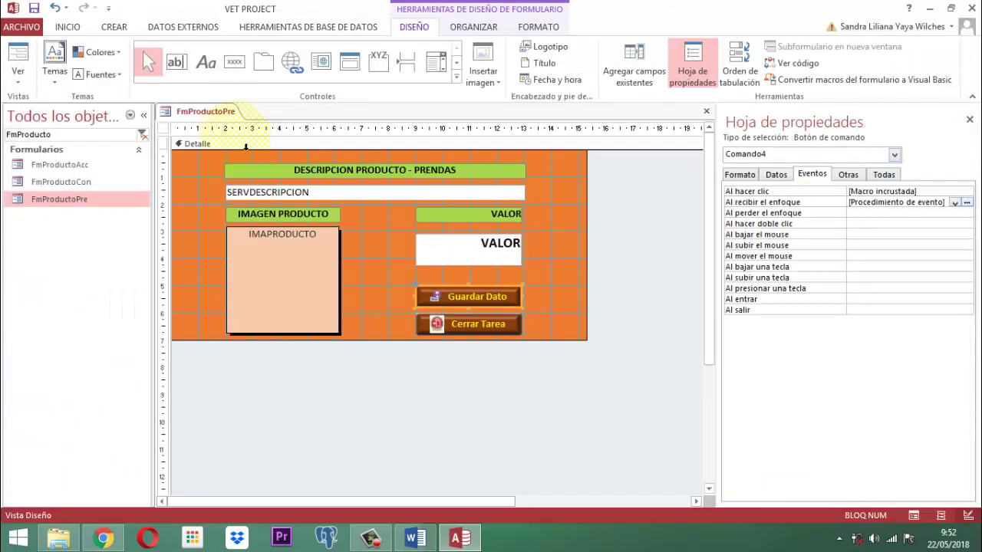
right_click(201, 111)
click(239, 119)
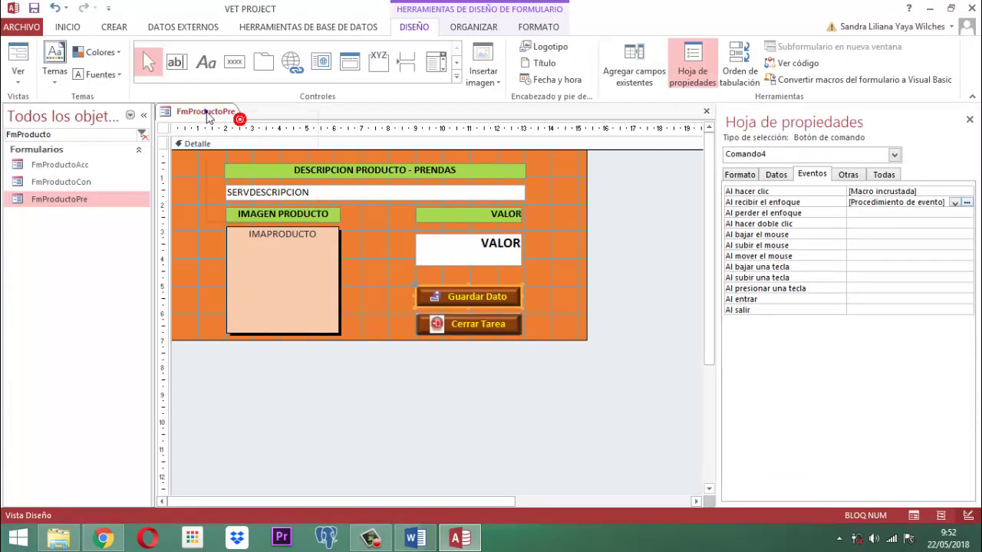
right_click(205, 113)
click(232, 136)
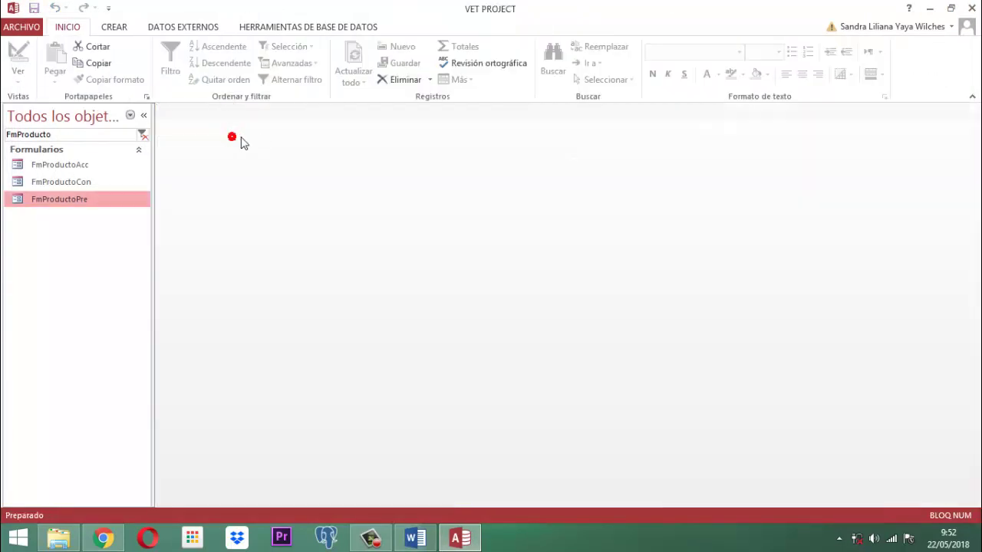
Step: Filter the navigation pane for FmcsIn3p and open FmCsIn3producto in Design view
click(79, 136)
drag(74, 136, 8, 138)
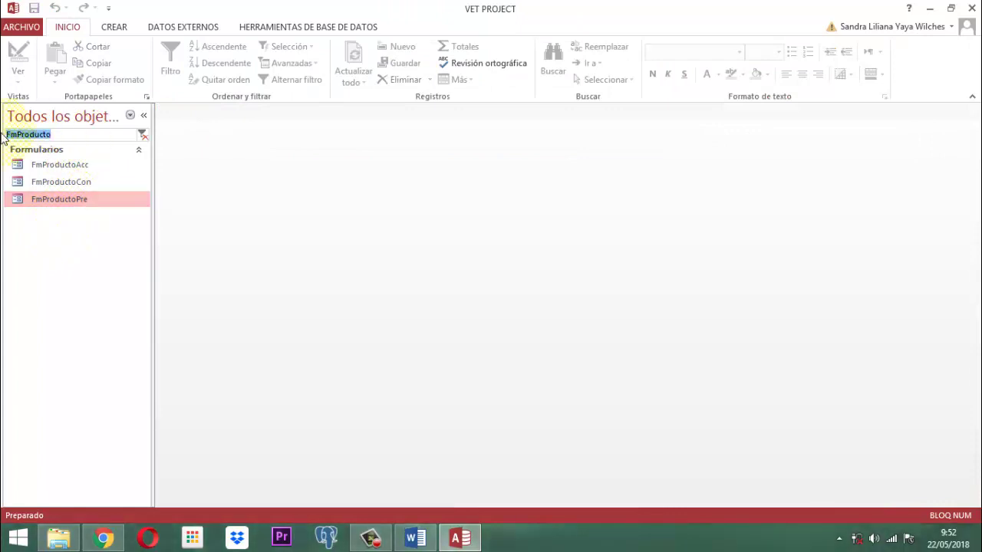
text(Fm)
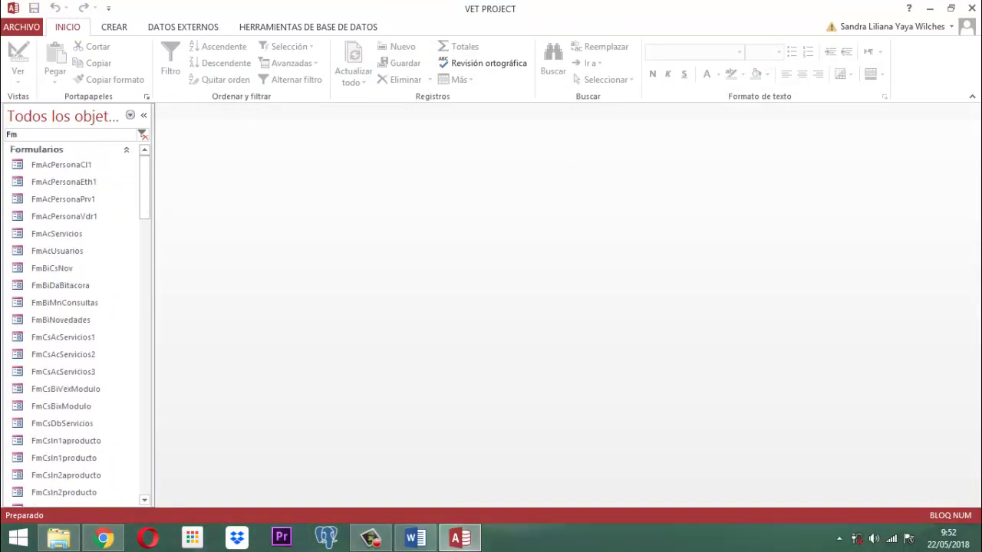
text(csIn)
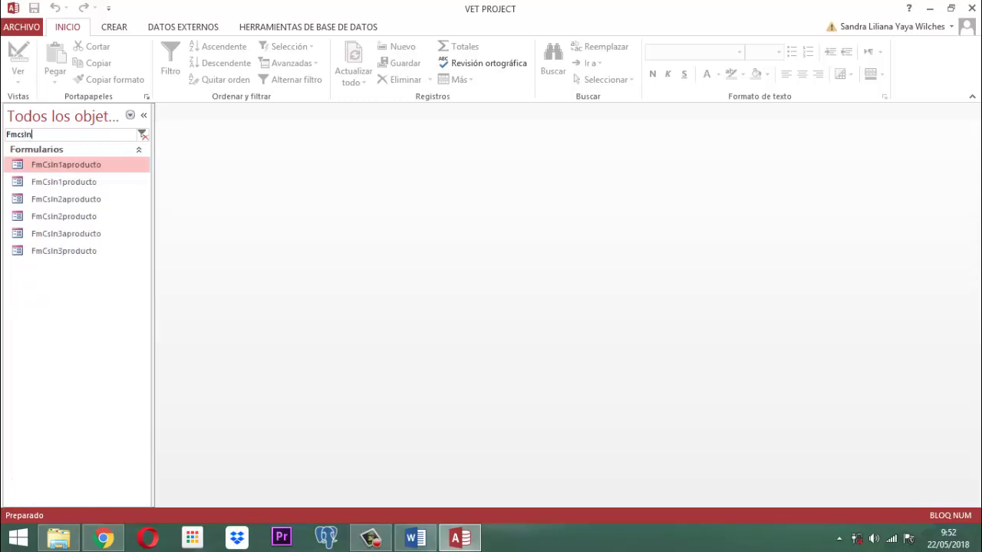
text(3)
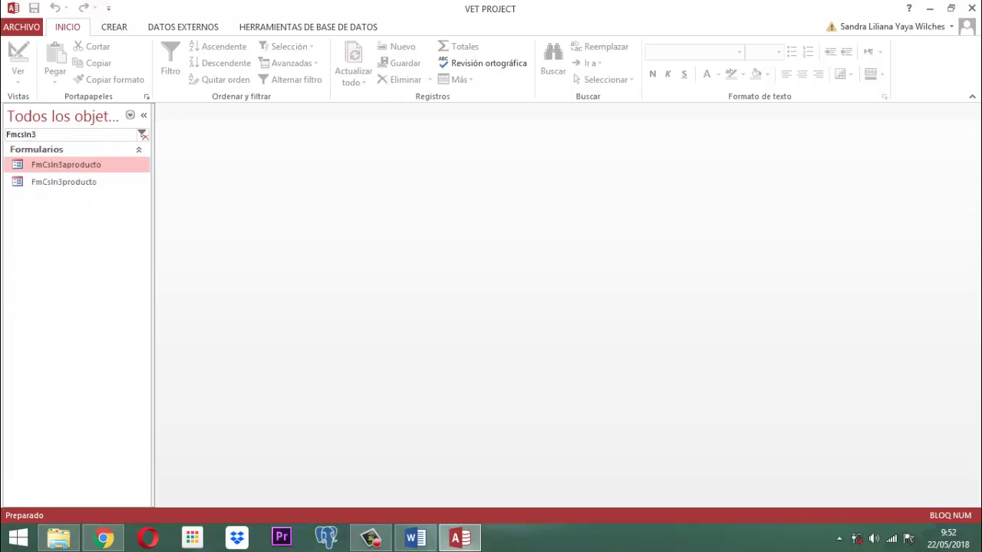
text(pr)
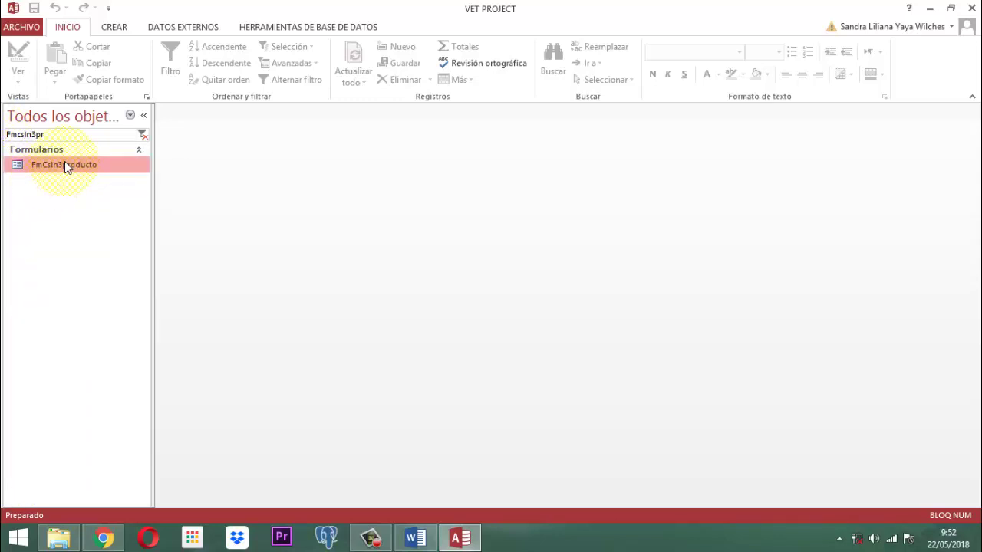
right_click(66, 164)
click(111, 205)
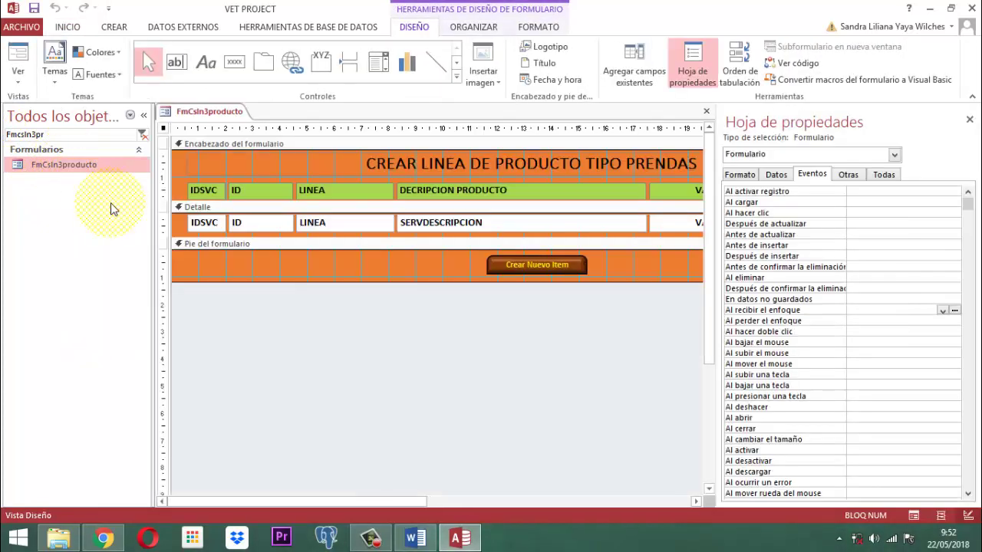
Step: Inspect the Crear Nuevo Item button's hover colour options, leaving them unchanged
click(969, 120)
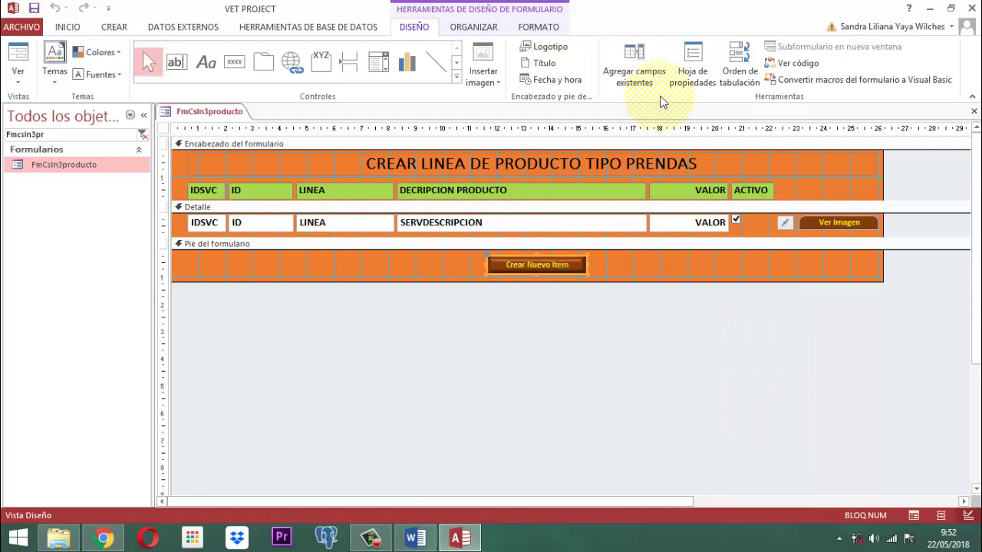
click(694, 67)
click(739, 175)
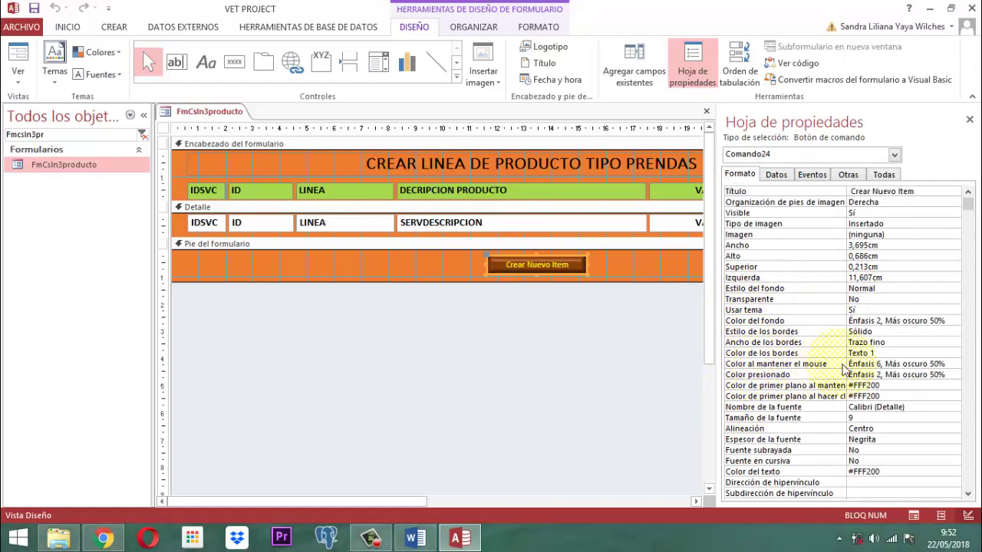
click(961, 367)
click(955, 364)
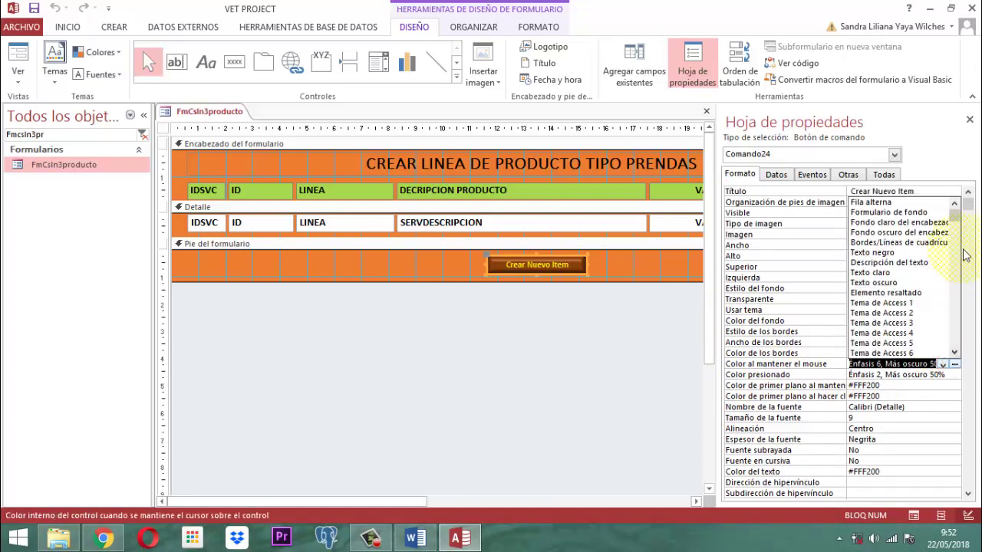
click(955, 365)
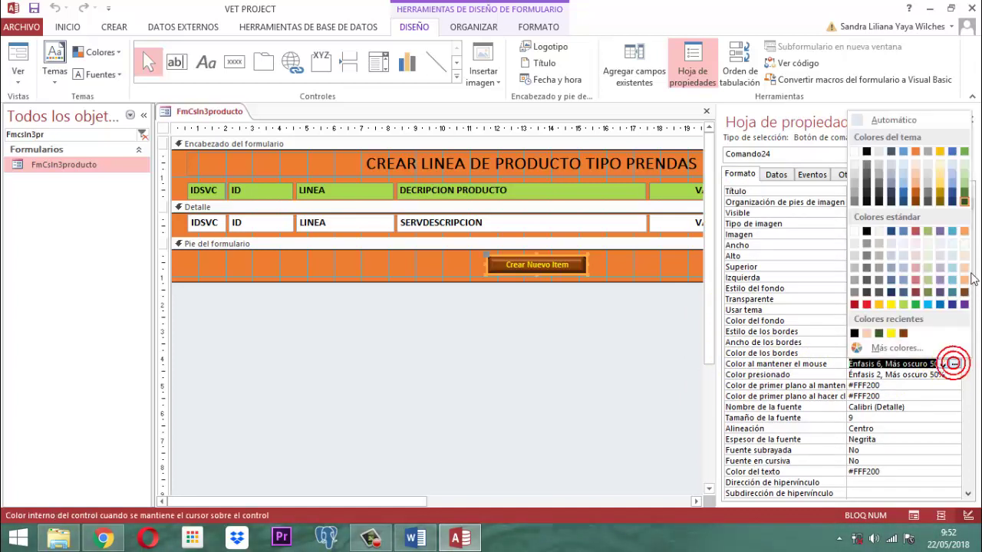
click(967, 202)
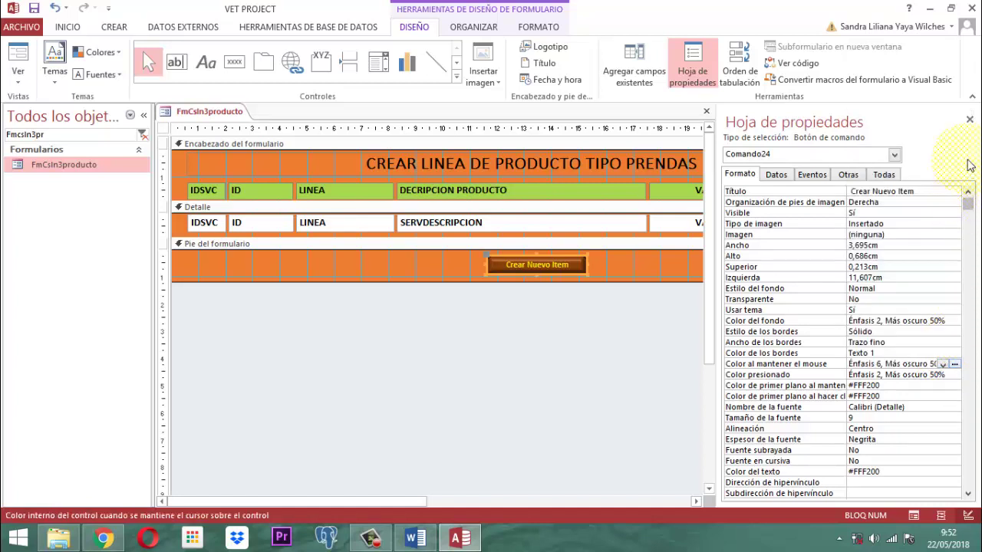
click(970, 120)
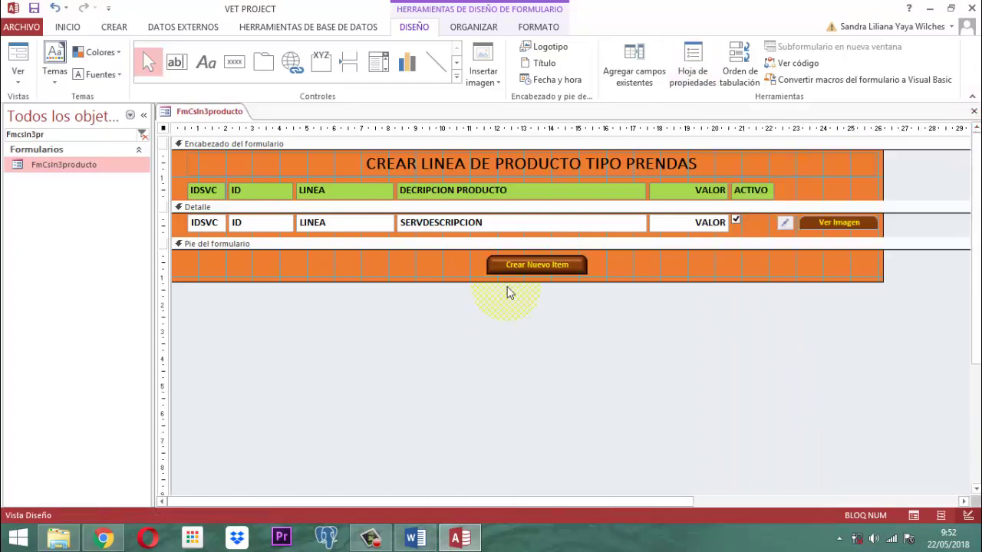
Step: Build a code procedure for the Crear Nuevo Item button's Al hacer clic event
click(528, 270)
click(686, 60)
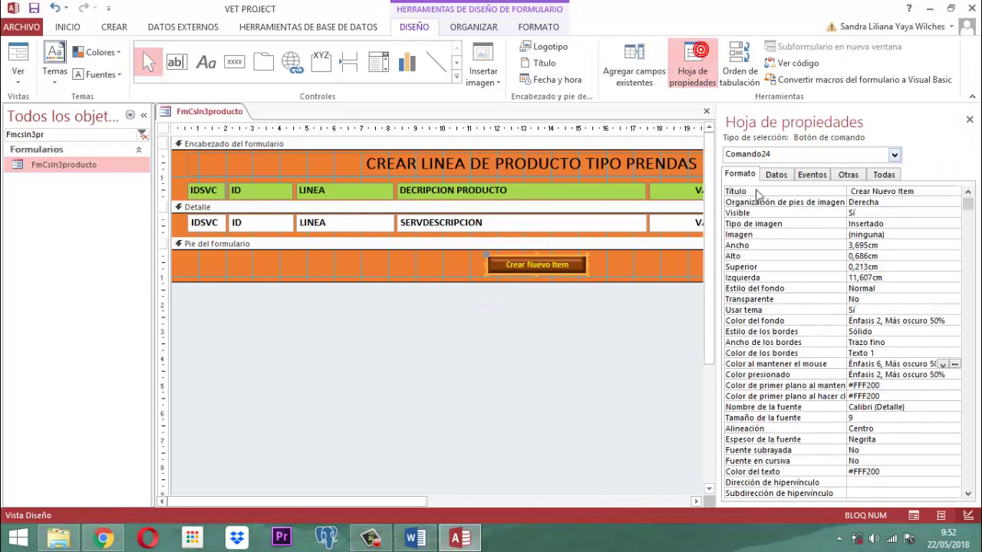
click(815, 177)
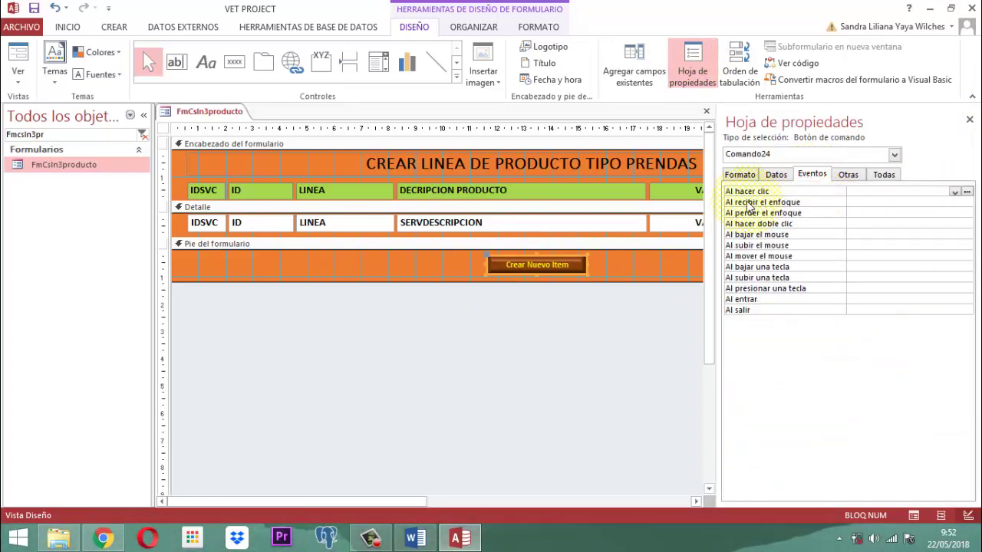
click(738, 193)
click(968, 193)
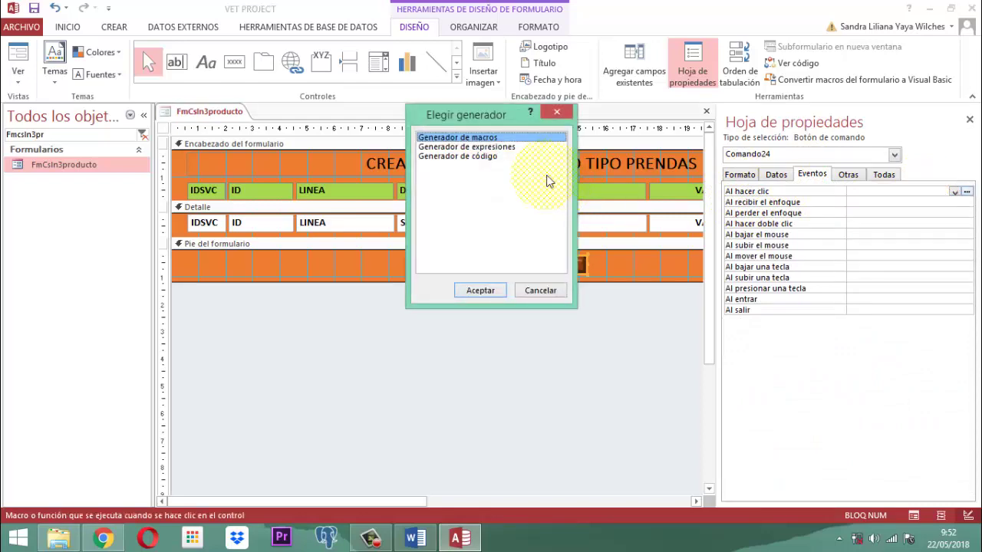
click(492, 156)
click(474, 291)
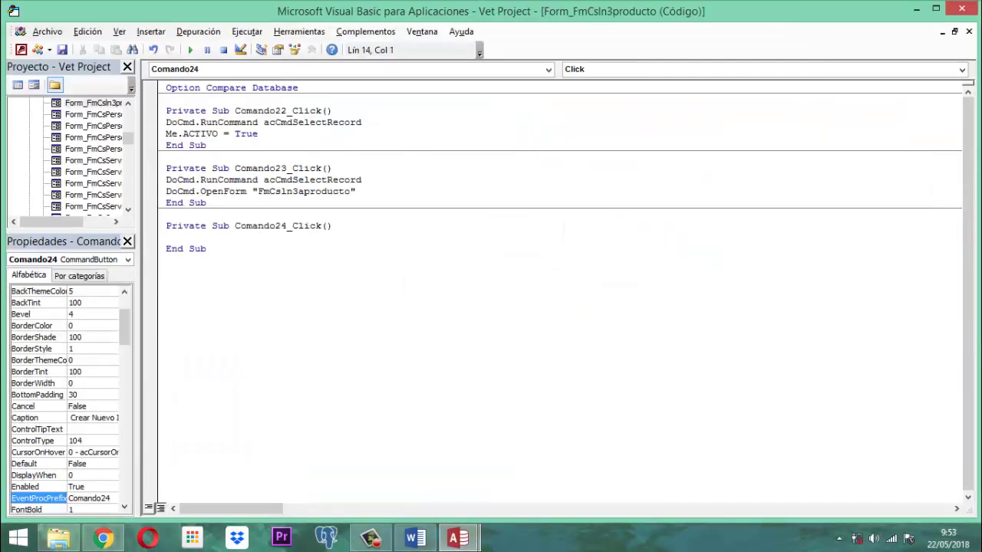
Step: Enter DoCmd.OpenForm "FmProductoPre" in Comando24_Click and close the VBA editor
key(BackSpace)
text(Docmd.OpenForm "Fm)
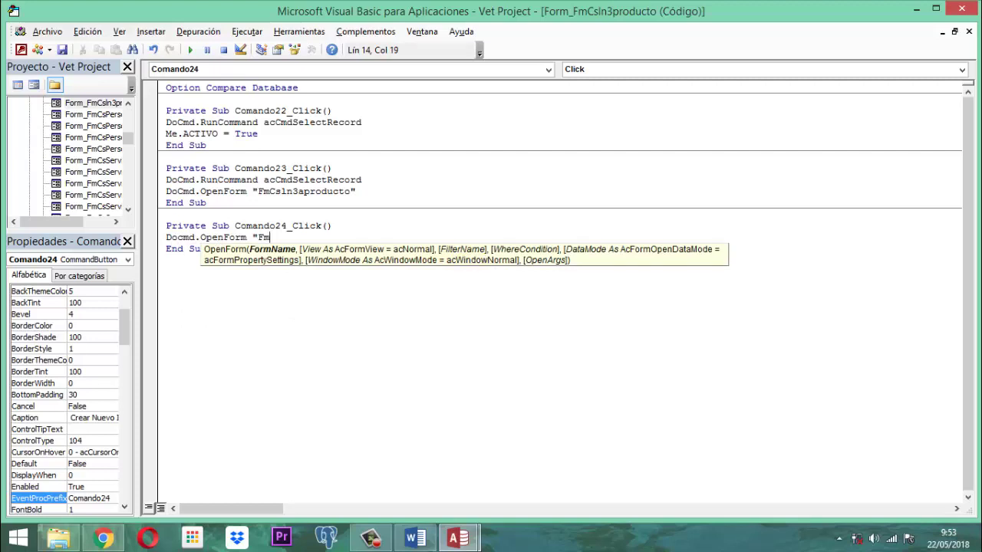
text(Producto)
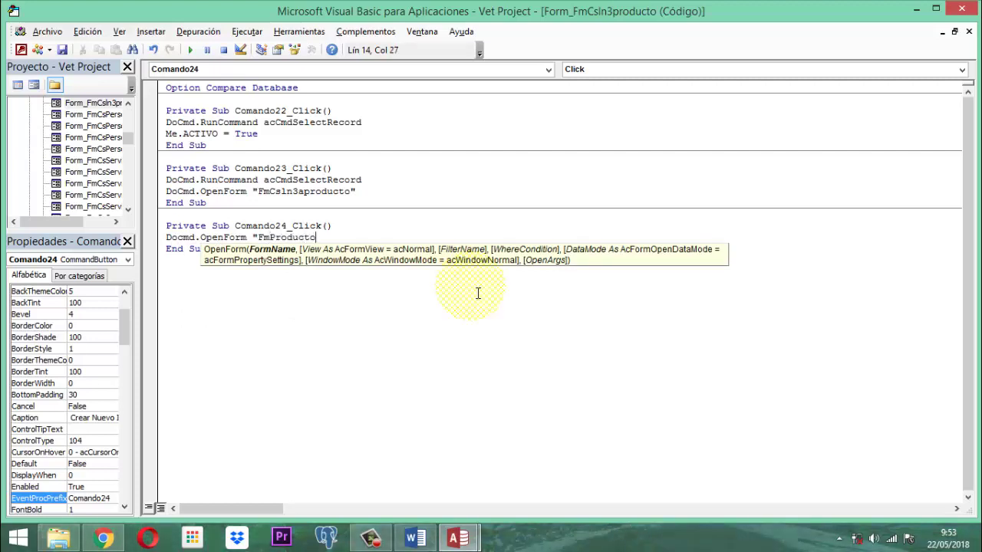
text(Pre)
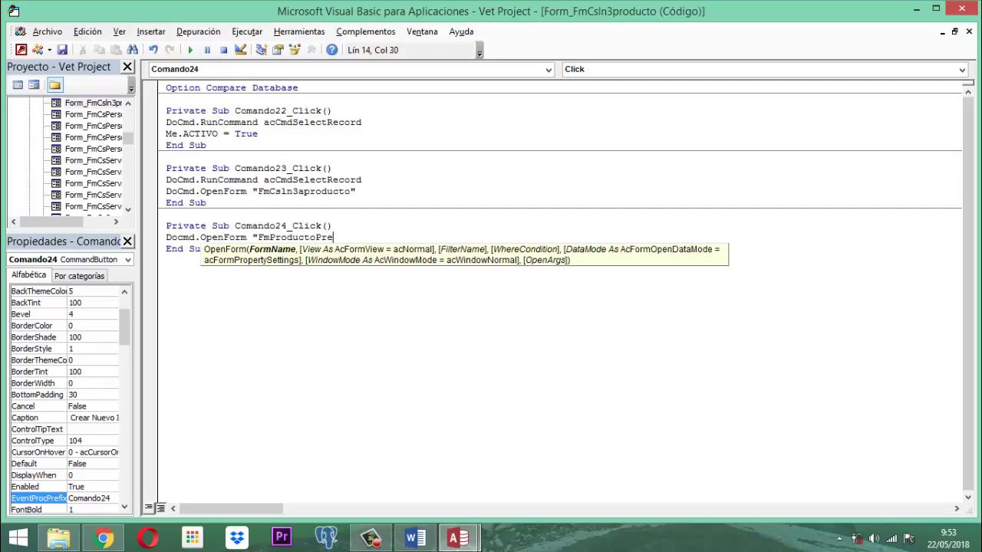
text(")
click(963, 8)
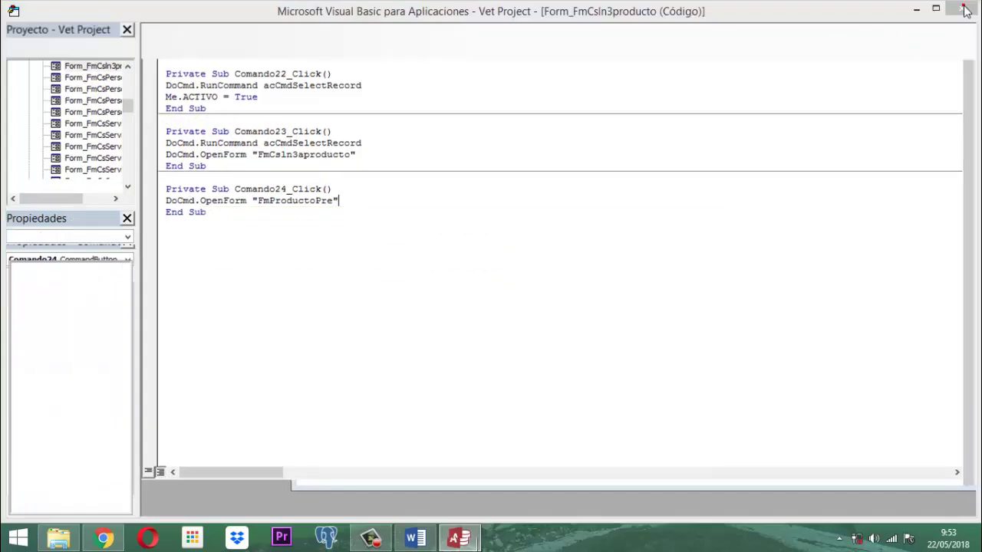
Step: Close the property sheet and the FmCsIn3producto design view
click(972, 111)
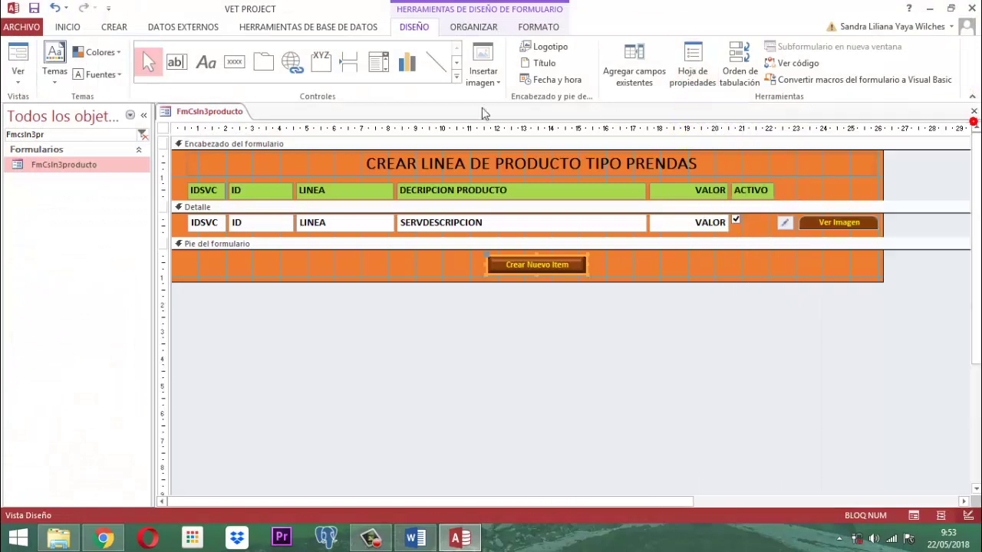
right_click(206, 113)
click(247, 113)
right_click(240, 115)
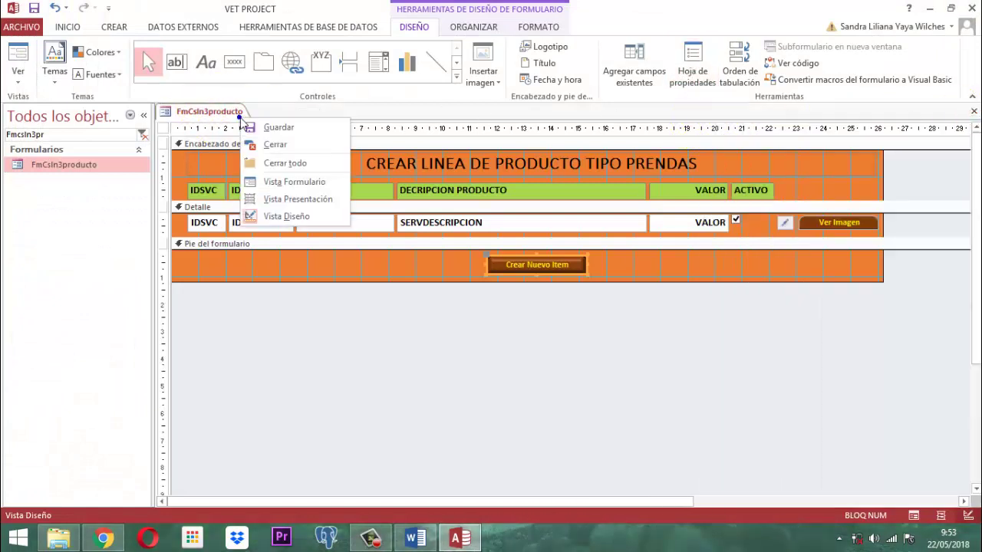
click(274, 144)
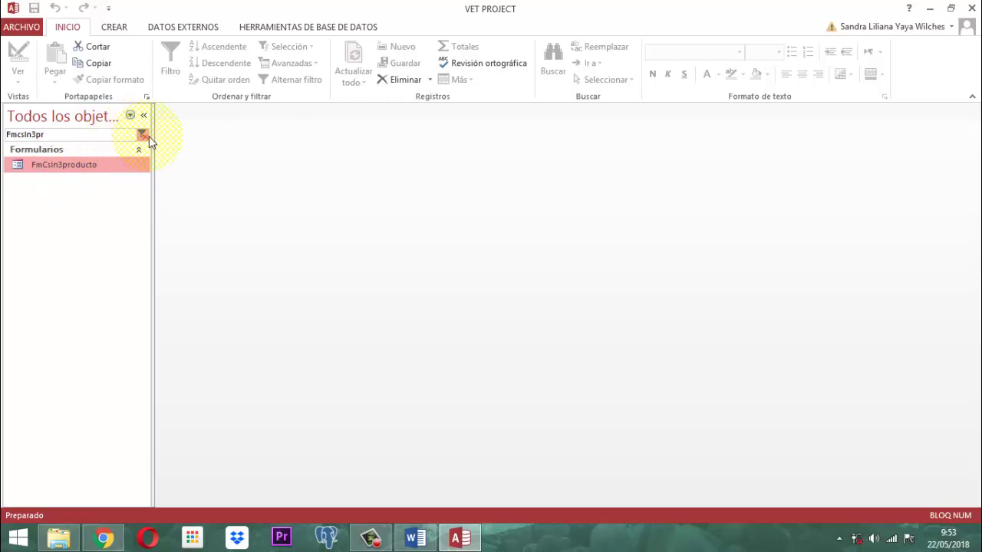
Step: Open PANEL PRINCIPAL and log in as a staff user wanting to do work, entering the password
click(142, 134)
text(p)
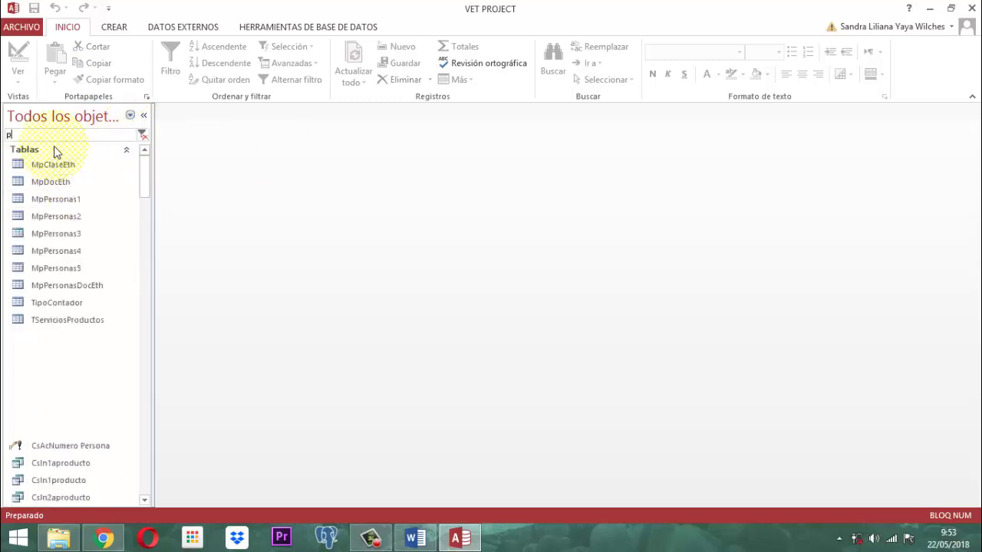
text(anel pr)
double_click(53, 162)
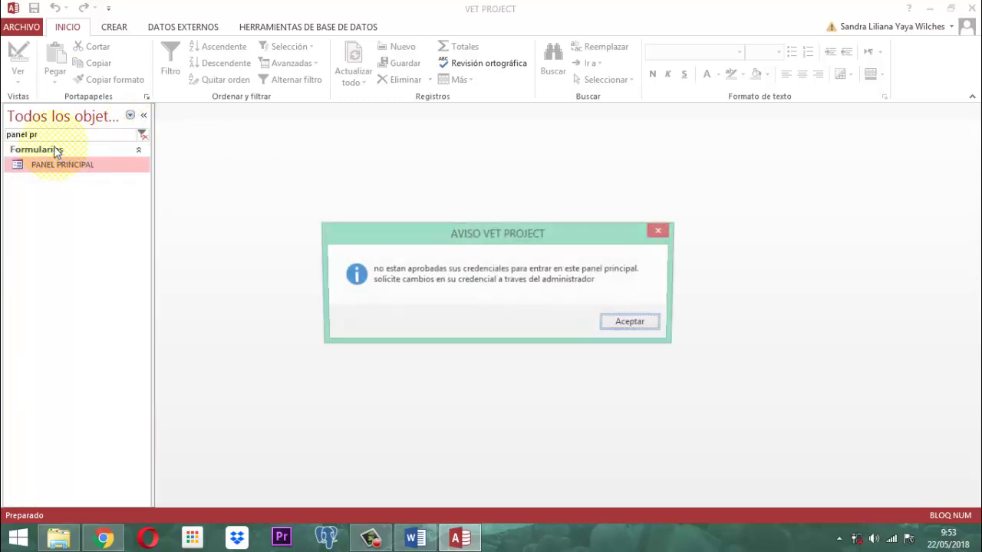
key(Return)
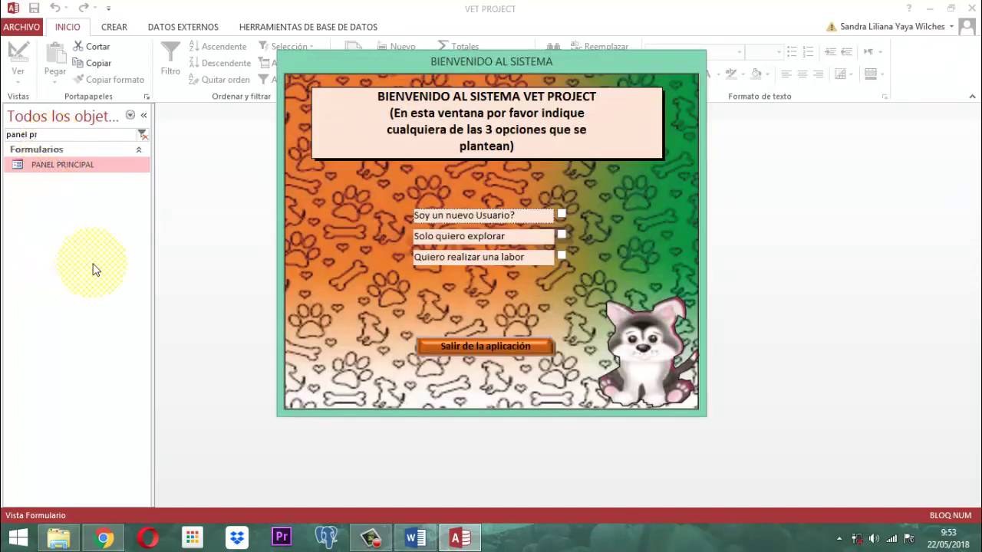
click(561, 256)
scroll(286, 230, down, 2)
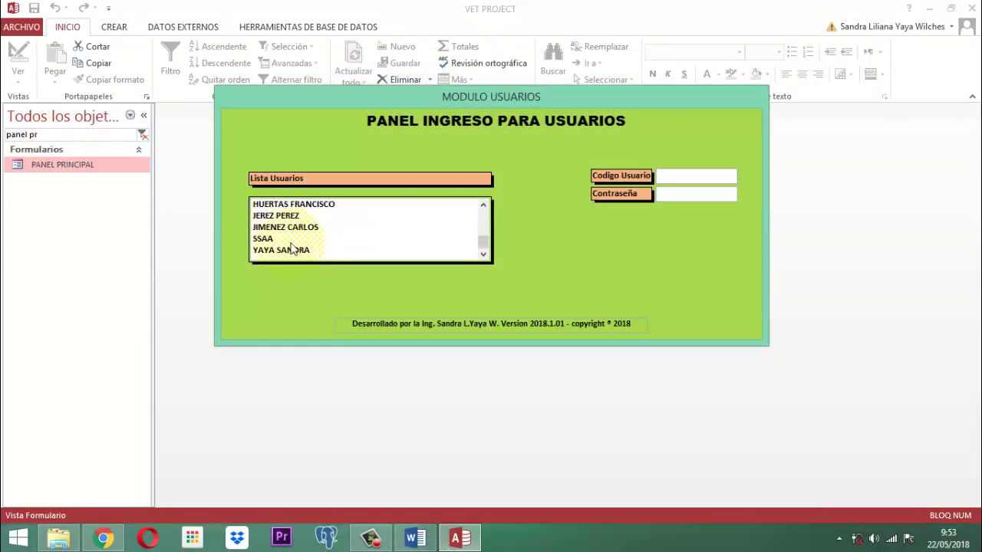
click(290, 227)
key(Tab)
text(123)
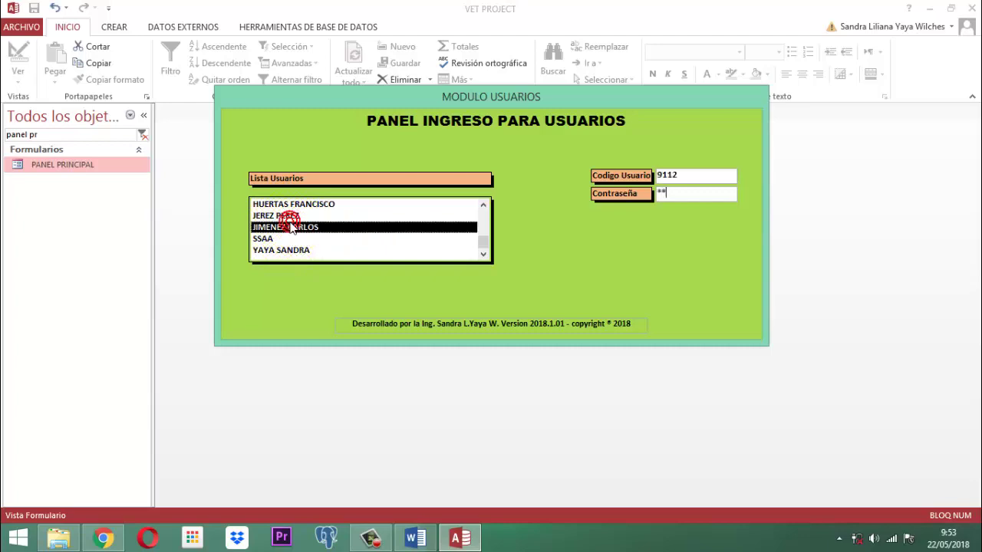
key(Return)
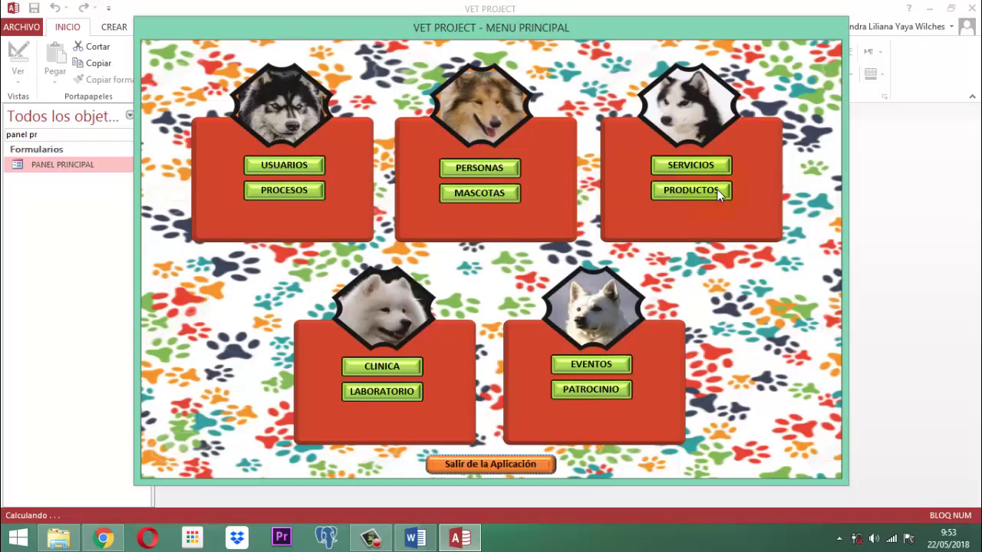
Step: Open the PRENDAS product list and activate CALZONES CELO and CAPAS CHICAS CHIPORRO
click(685, 192)
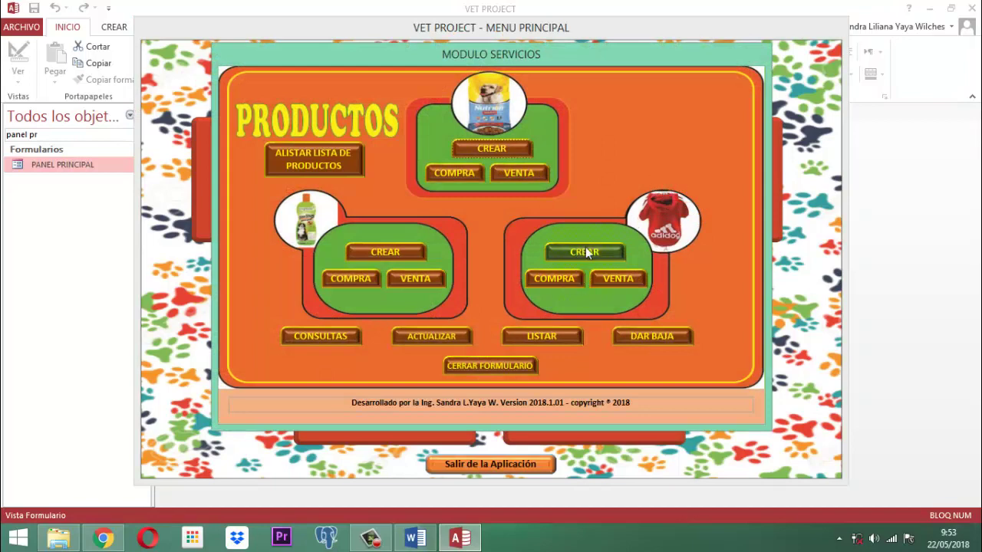
click(589, 254)
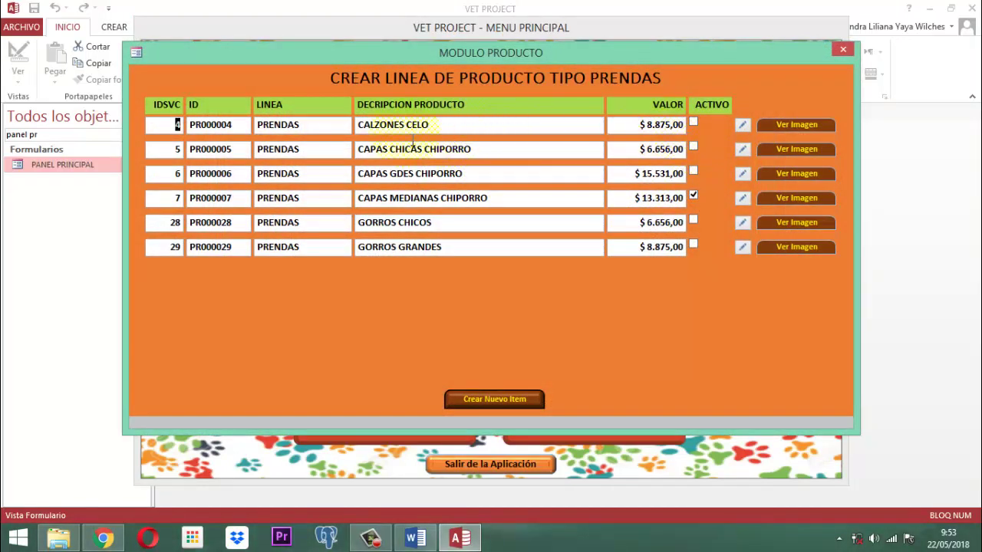
click(695, 122)
click(741, 123)
click(743, 150)
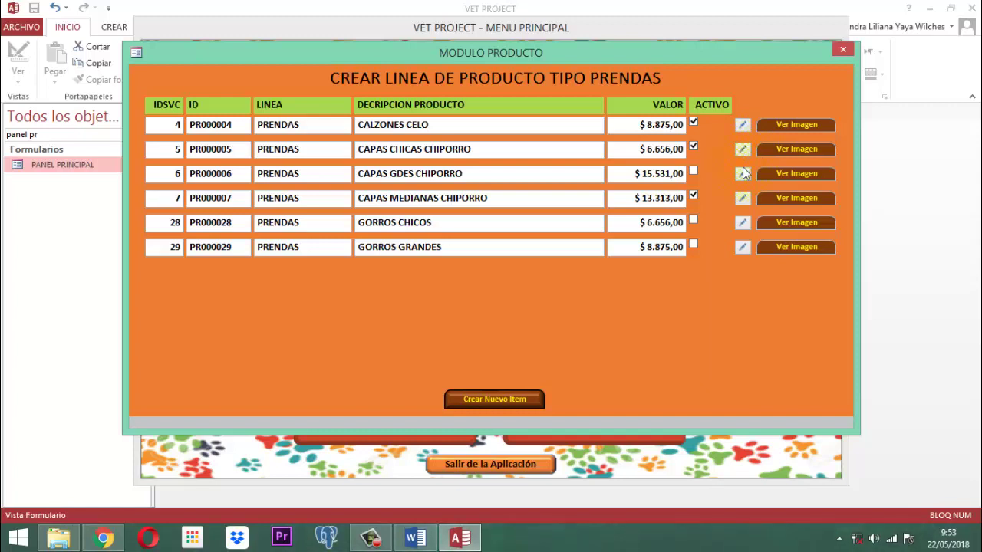
Step: Preview the CAPAS GDES CHIPORRO picture, then activate GORROS CHICOS and GORROS GRANDES
click(784, 174)
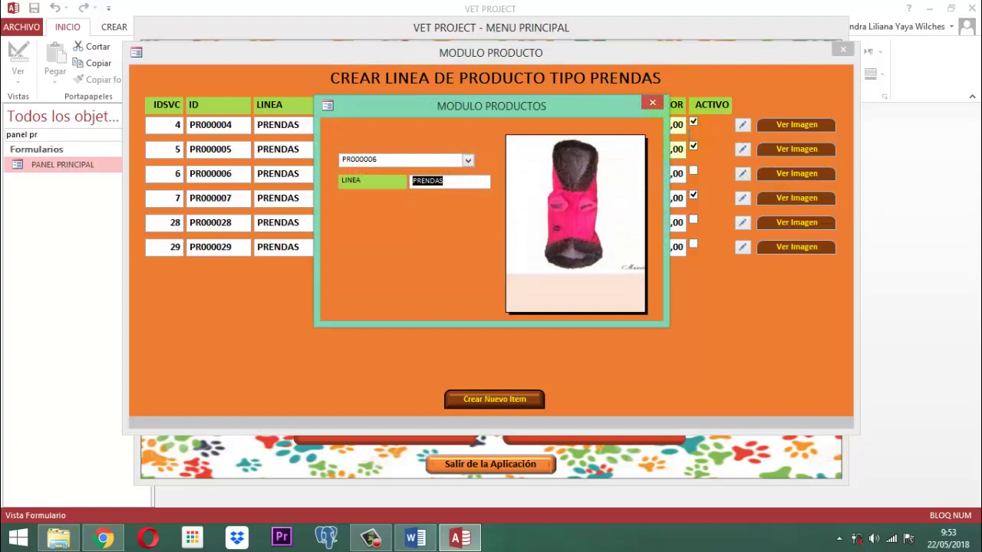
click(651, 104)
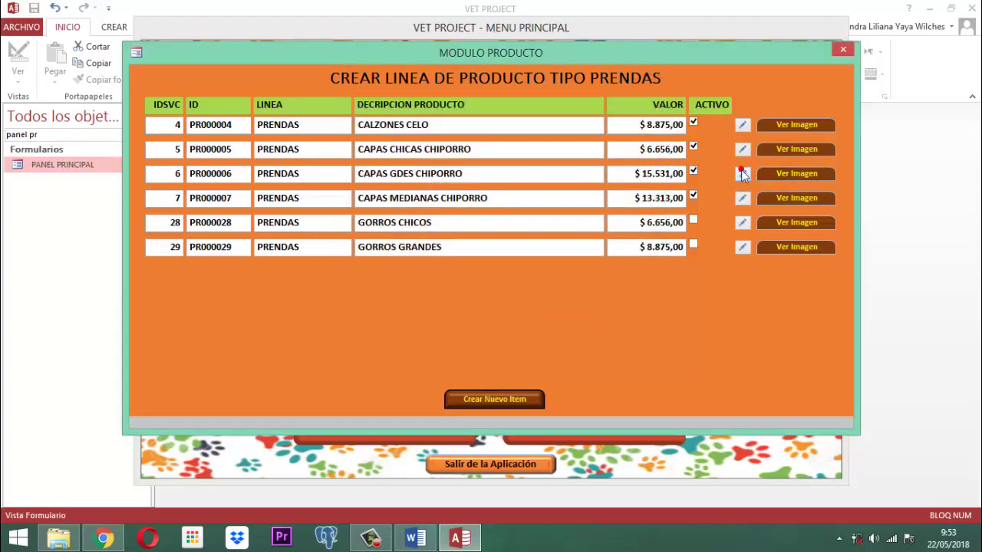
click(743, 224)
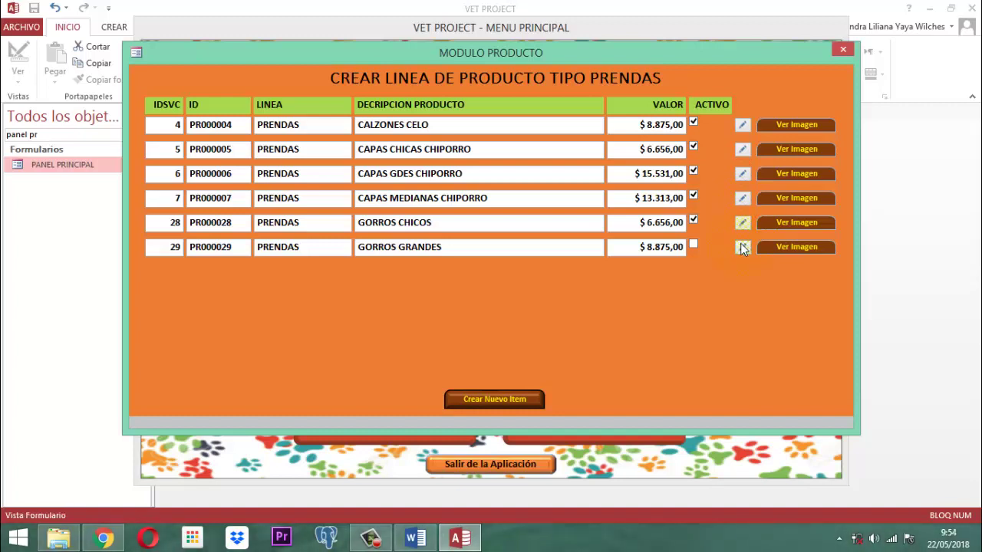
click(743, 247)
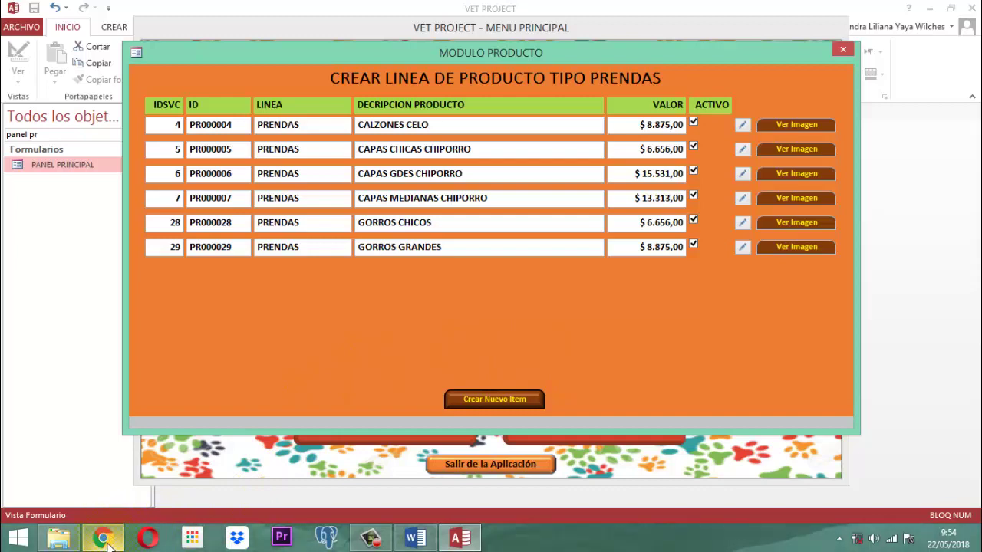
Step: Search Google Images in Chrome for 'prenda seleccion colombia mascota'
mouse_move(104, 539)
click(123, 437)
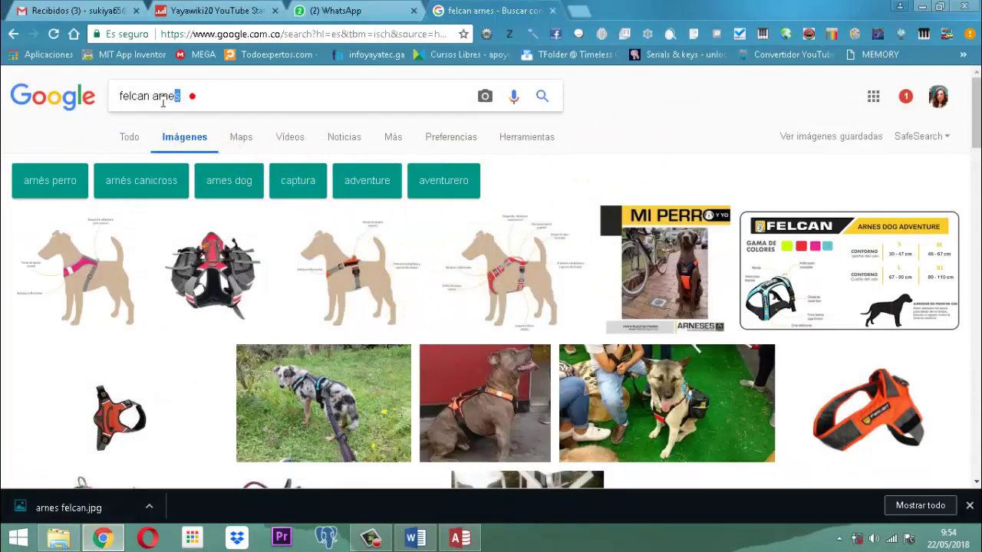
drag(182, 98, 97, 98)
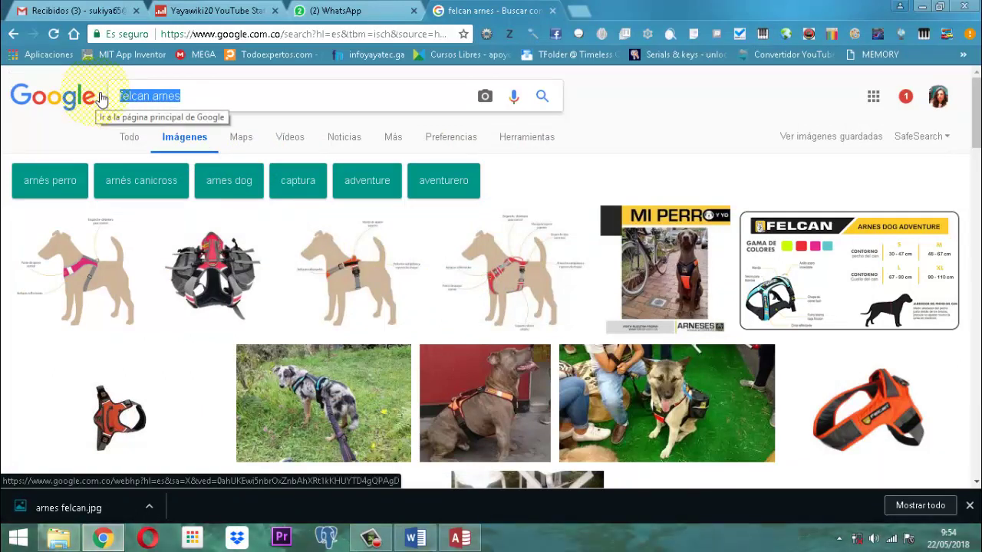
text(prenda seleccio)
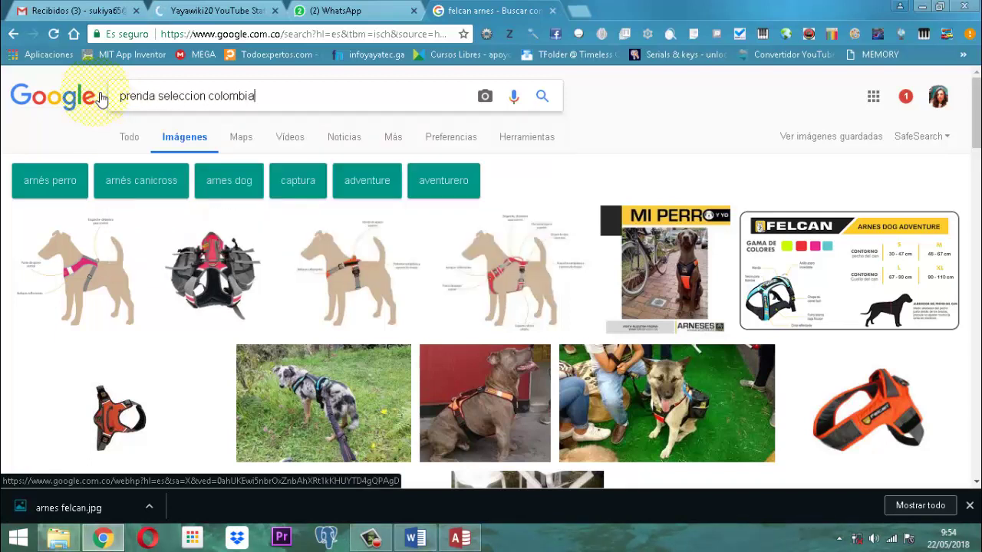
text(n colombia mascota)
key(Return)
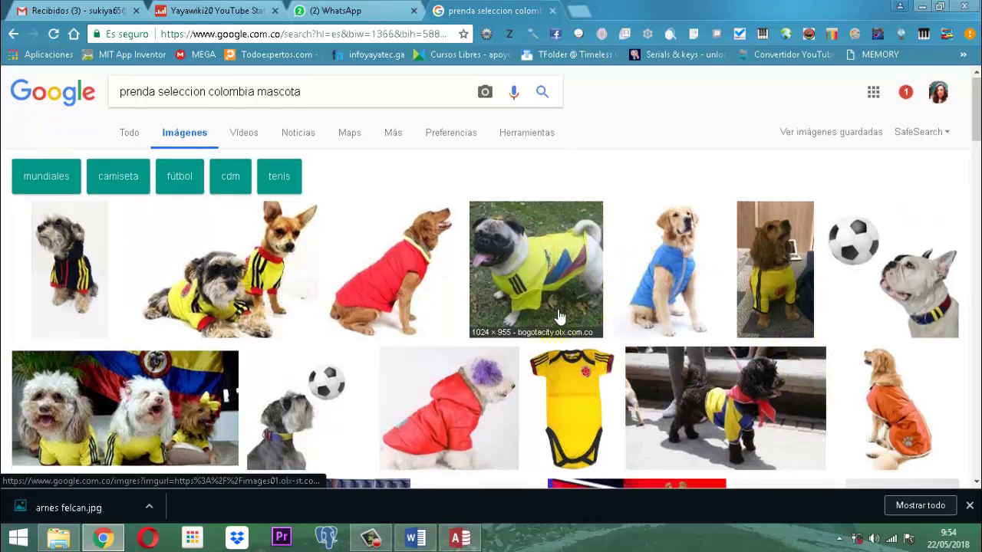
Step: Browse the results and bring up options for the dog-in-yellow-shirt image
scroll(577, 315, down, 1)
scroll(571, 266, down, 2)
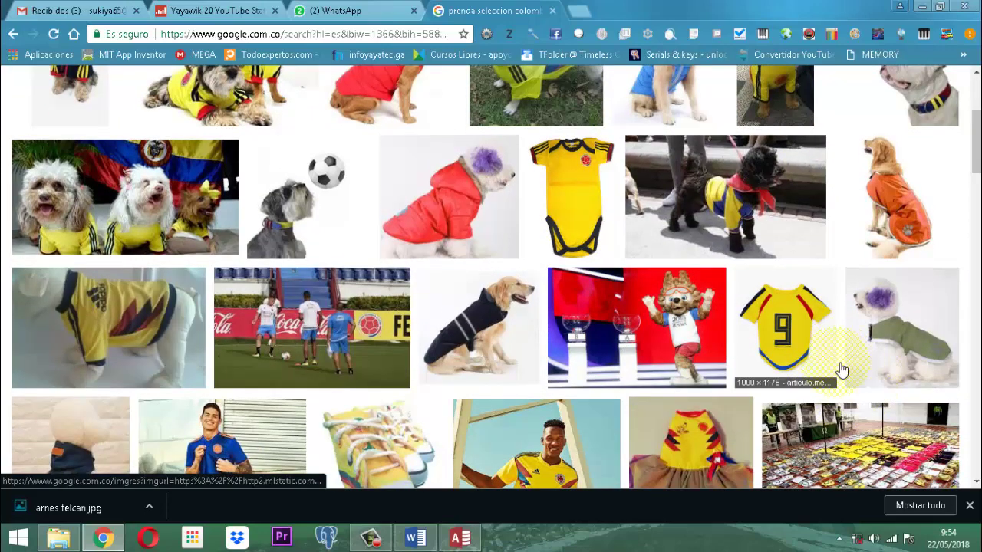
scroll(406, 153, up, 2)
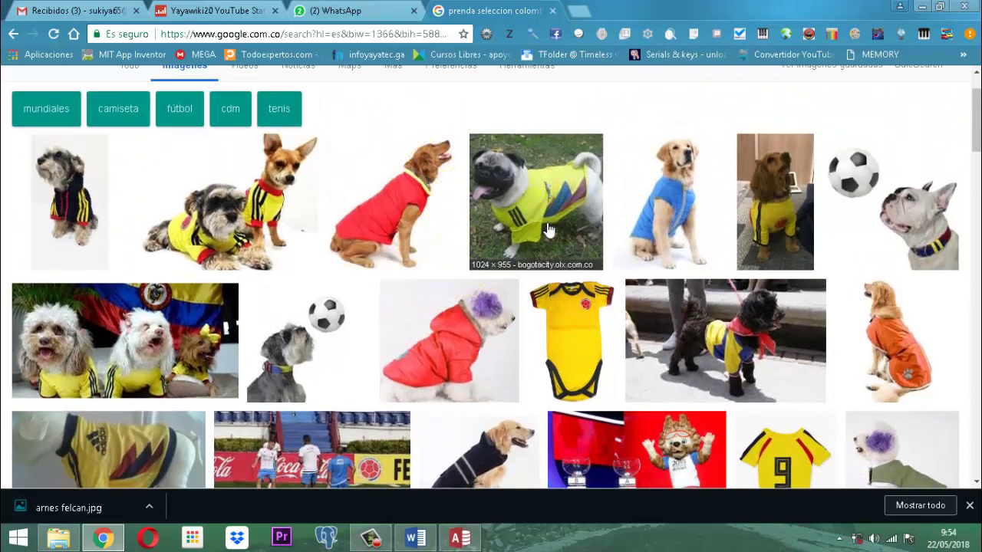
scroll(552, 246, down, 1)
scroll(551, 245, down, 1)
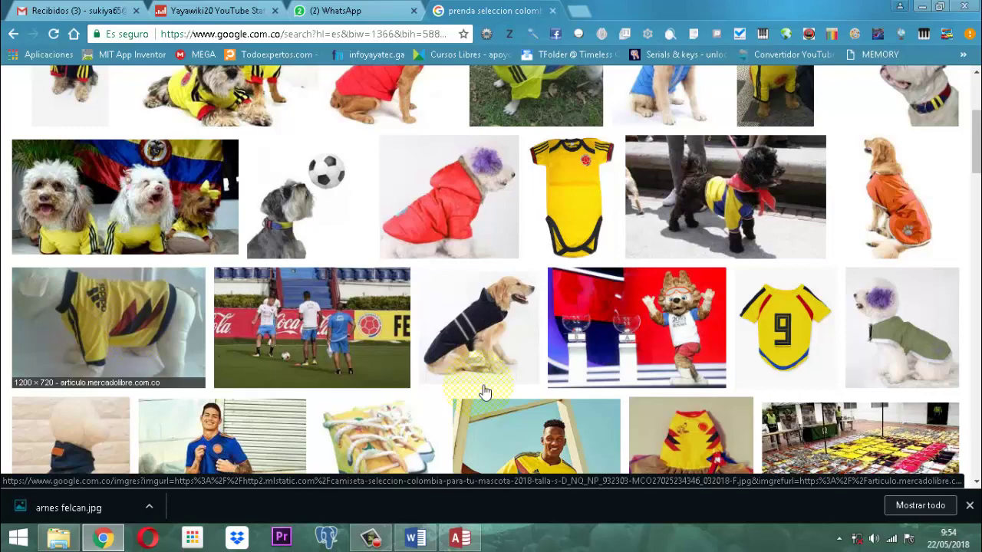
scroll(737, 353, down, 2)
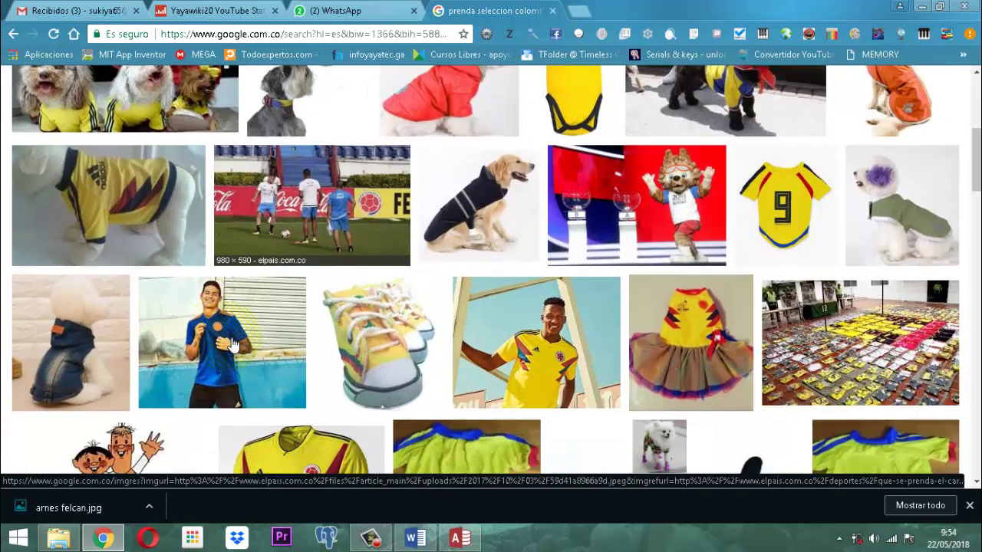
scroll(670, 321, down, 4)
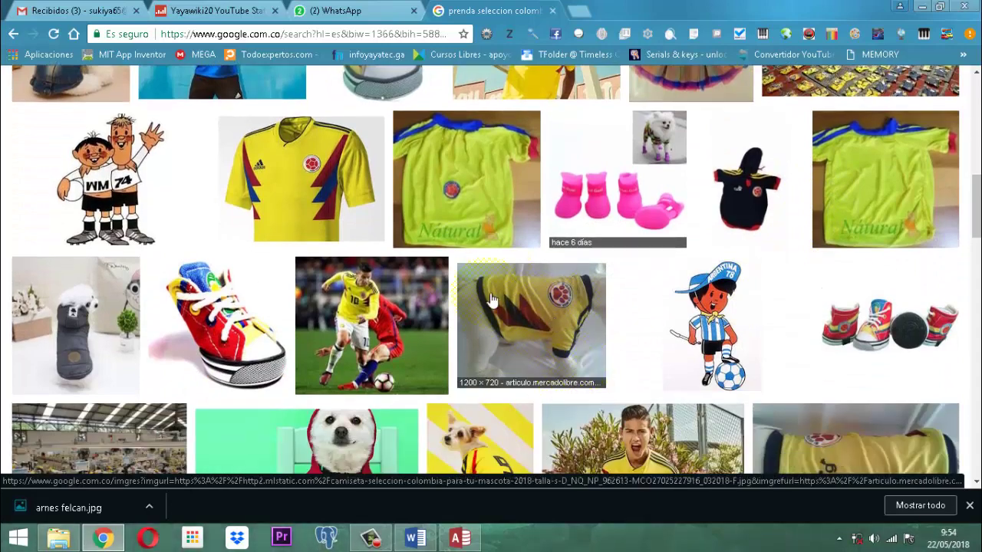
scroll(537, 314, up, 5)
scroll(92, 253, up, 1)
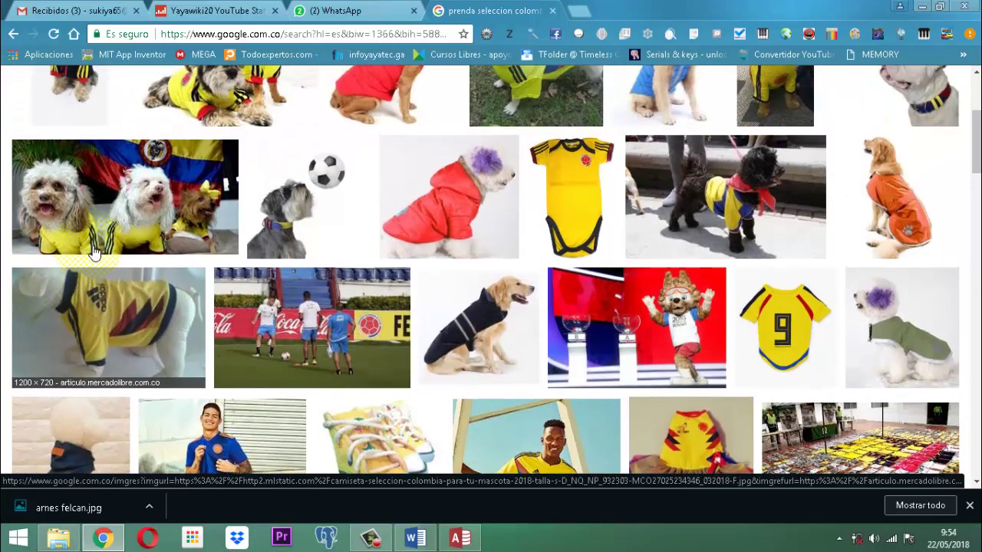
scroll(230, 200, up, 2)
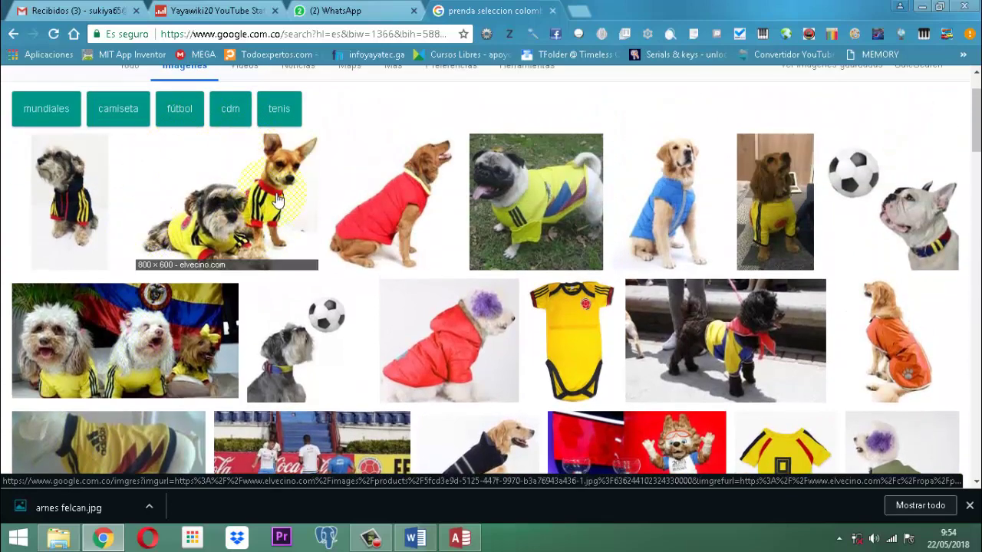
right_click(246, 230)
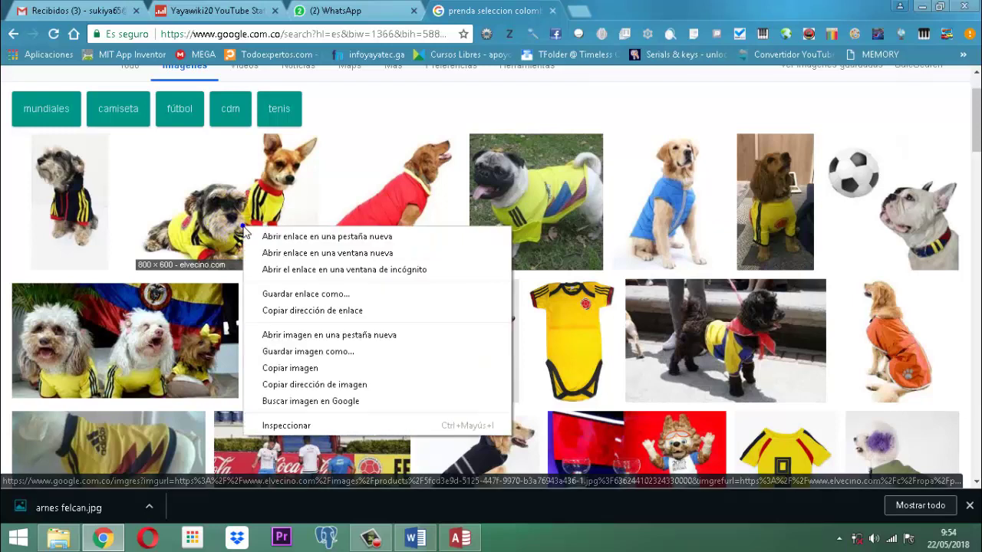
Step: Save the dog jersey image as 'camiseta seleccion colombia' and return to Access
click(301, 352)
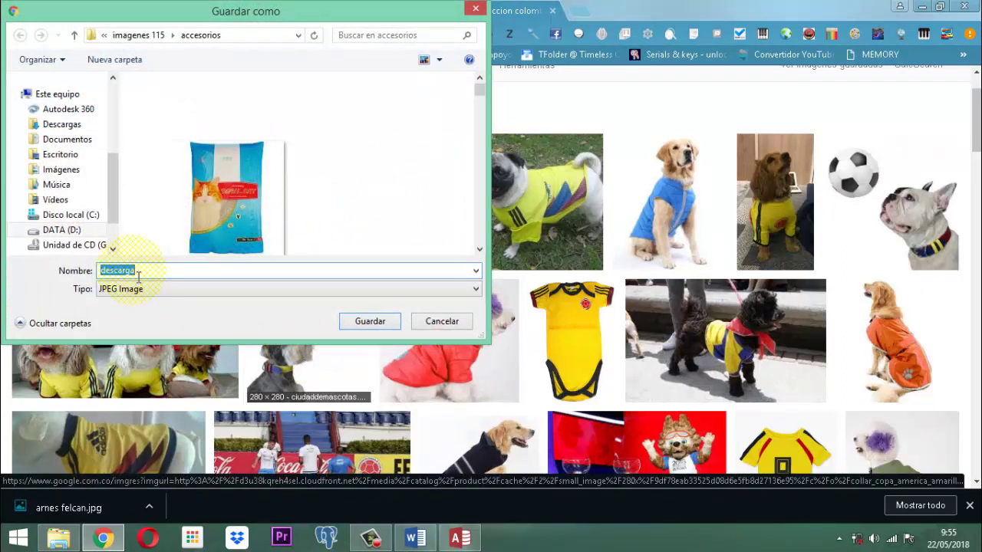
text(camiseta seleccion colombia)
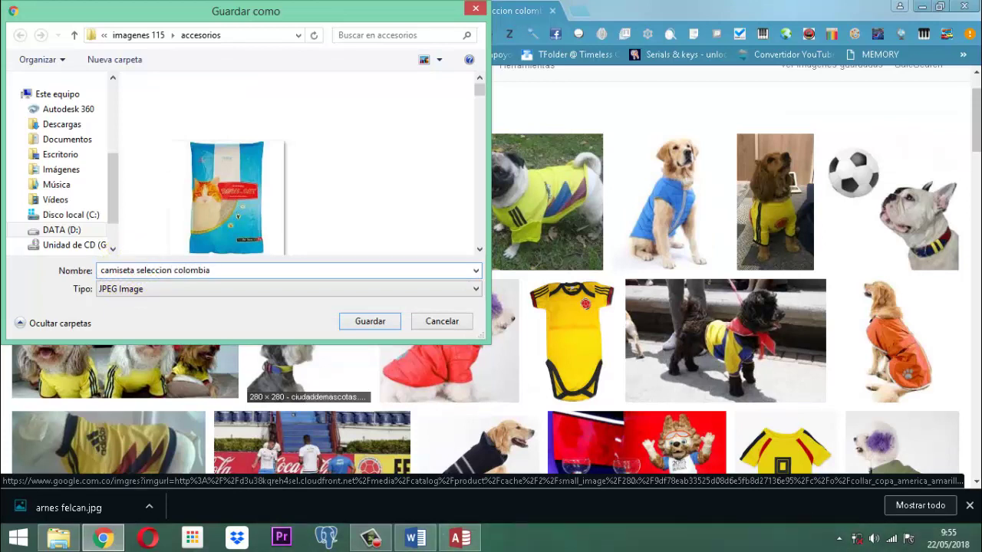
click(371, 322)
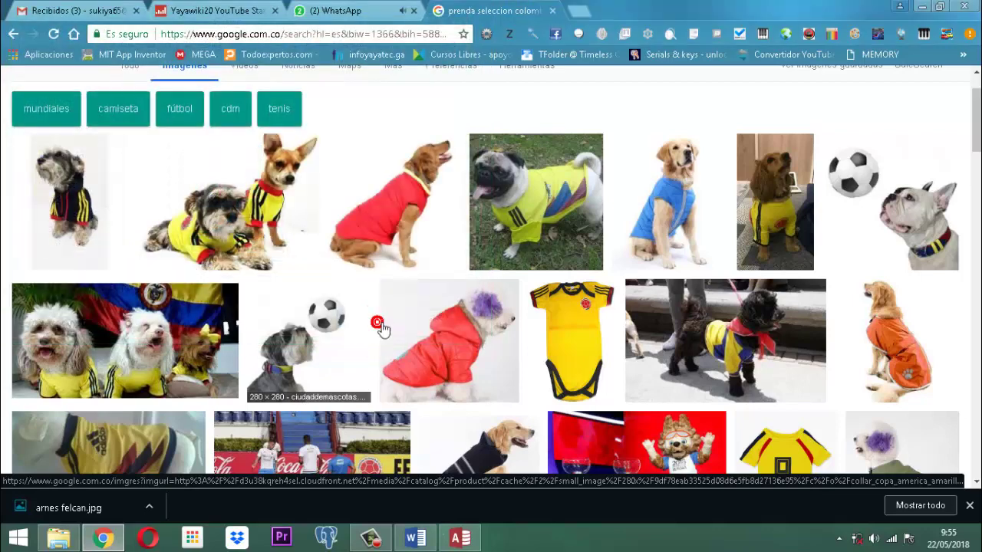
click(464, 545)
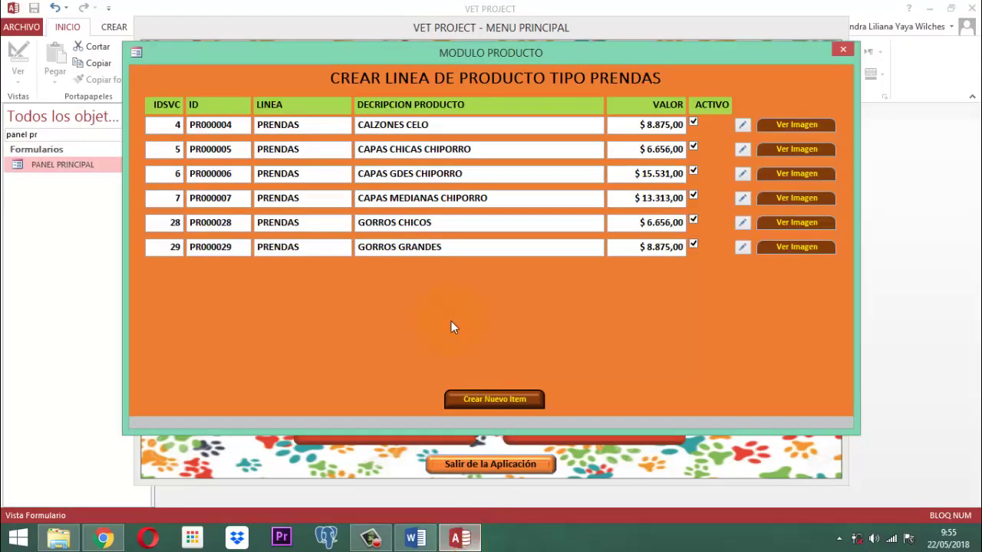
Step: Start a new product with Crear Nuevo Item and add a file to its image attachments
click(502, 399)
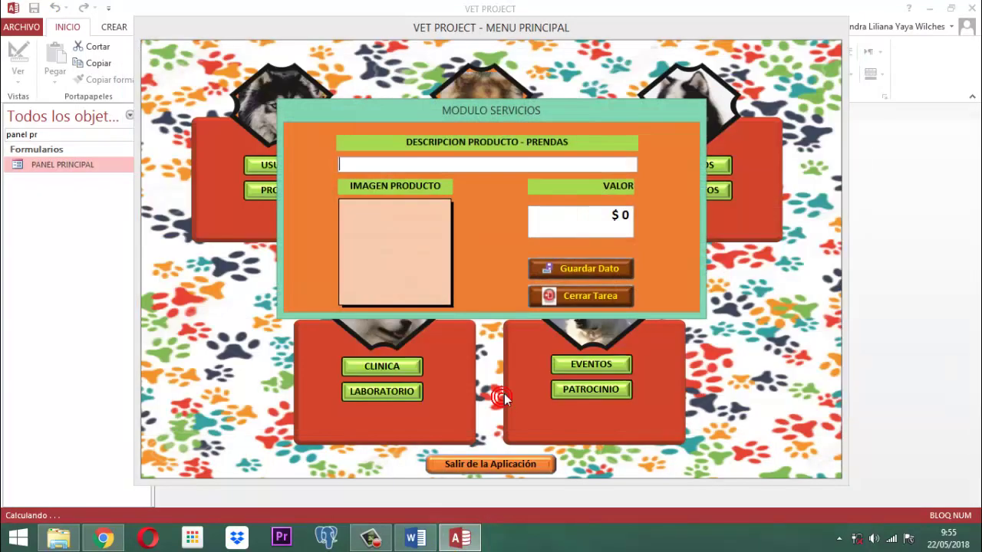
click(396, 235)
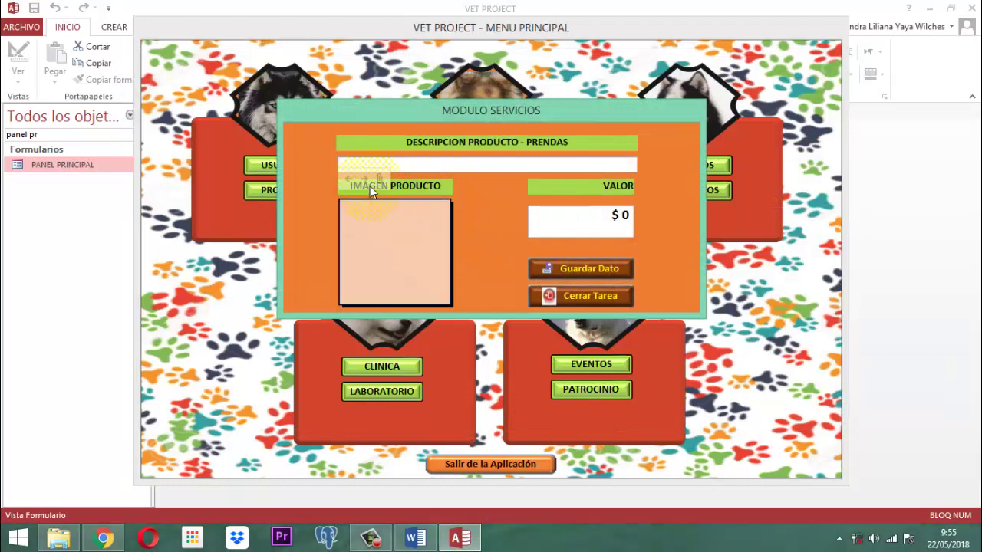
click(381, 178)
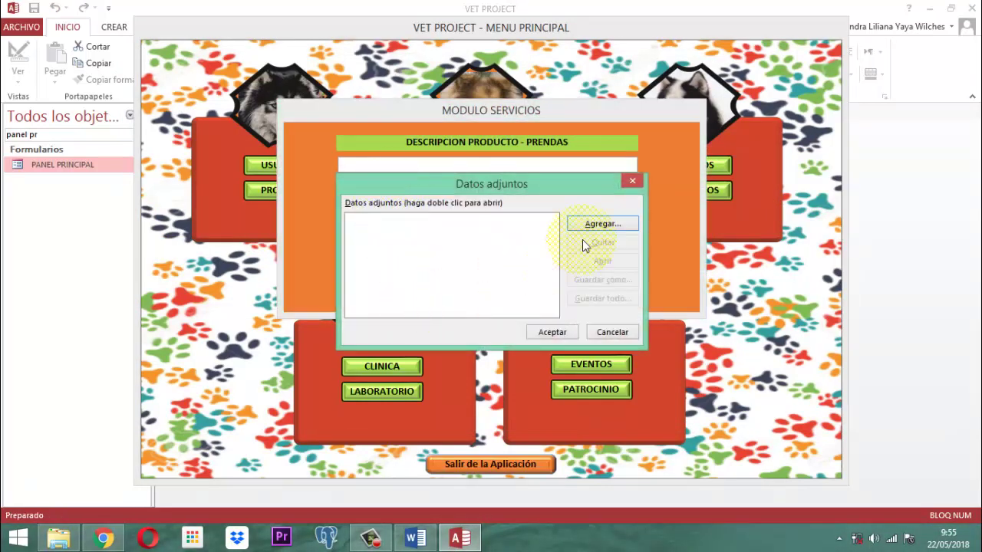
click(602, 224)
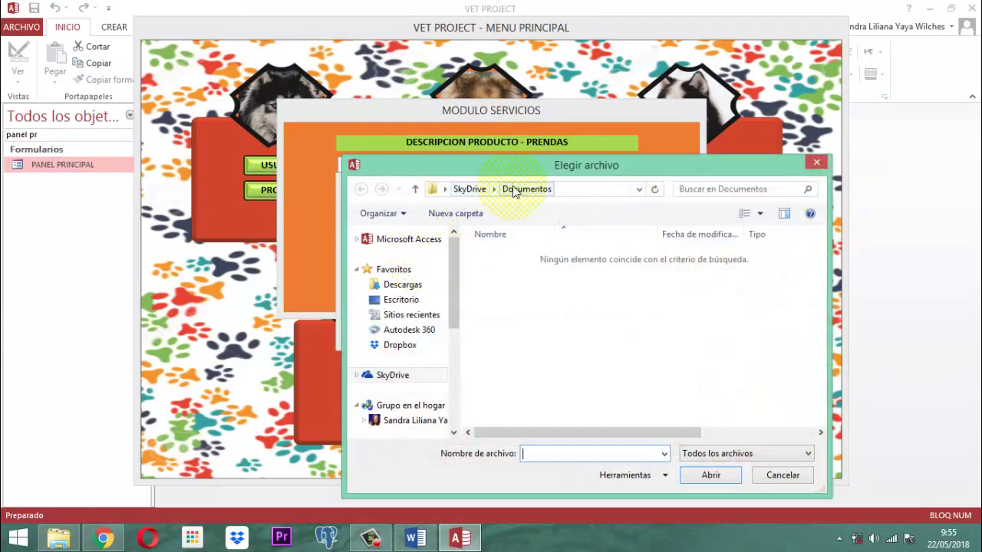
Step: Browse DATA (D:) to documentos 2017 > software veterinarias > imagenes > imagenes 115 > accesorios
drag(453, 301, 439, 381)
click(406, 384)
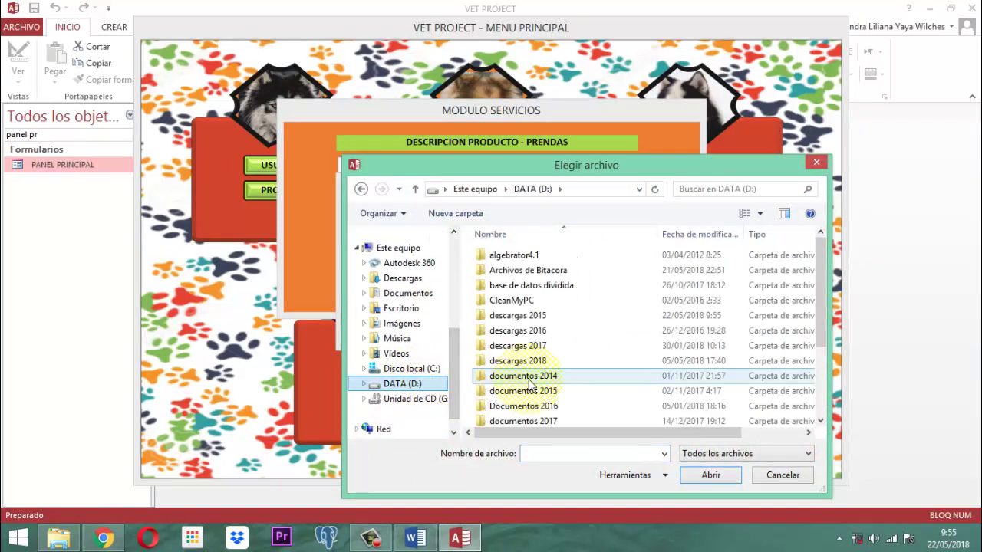
click(547, 422)
double_click(546, 421)
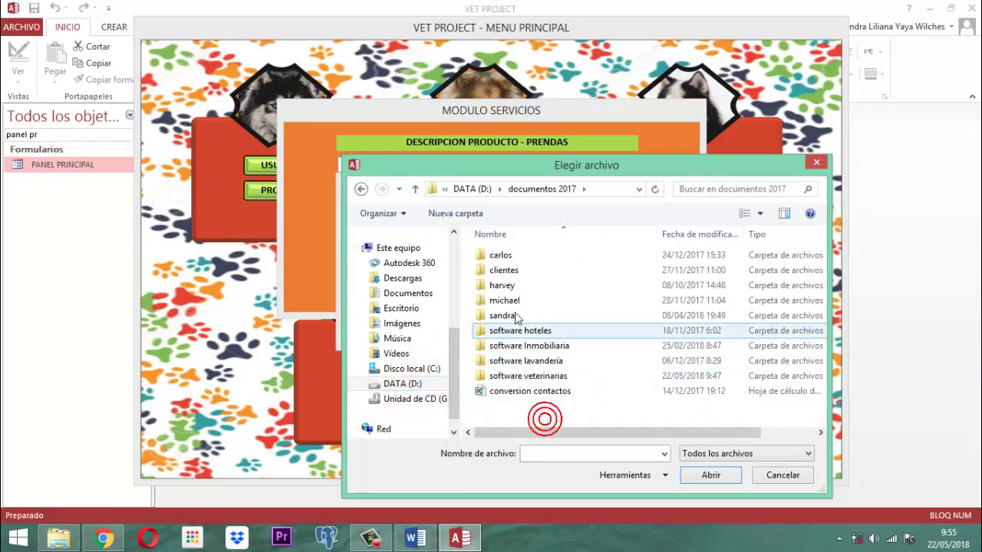
click(532, 377)
double_click(533, 378)
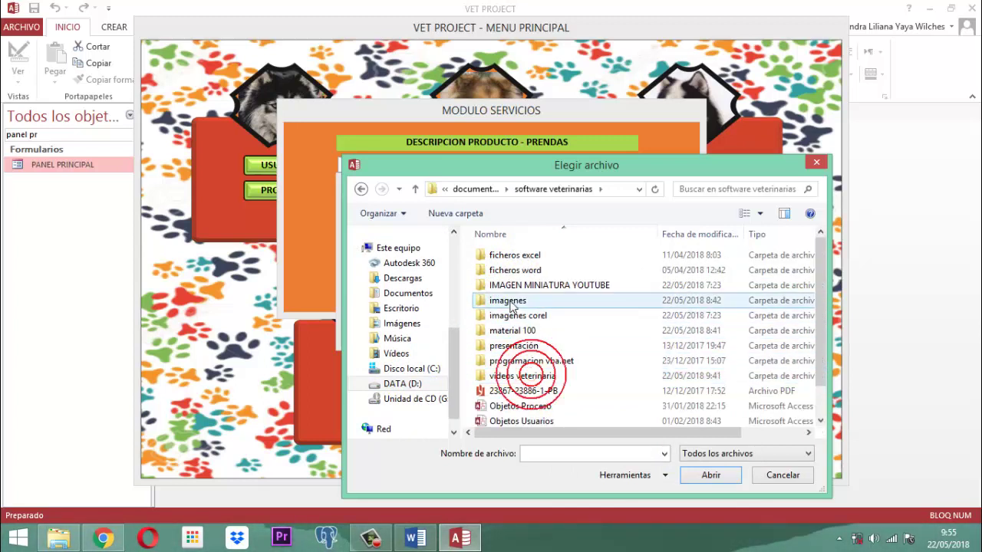
double_click(522, 301)
double_click(585, 269)
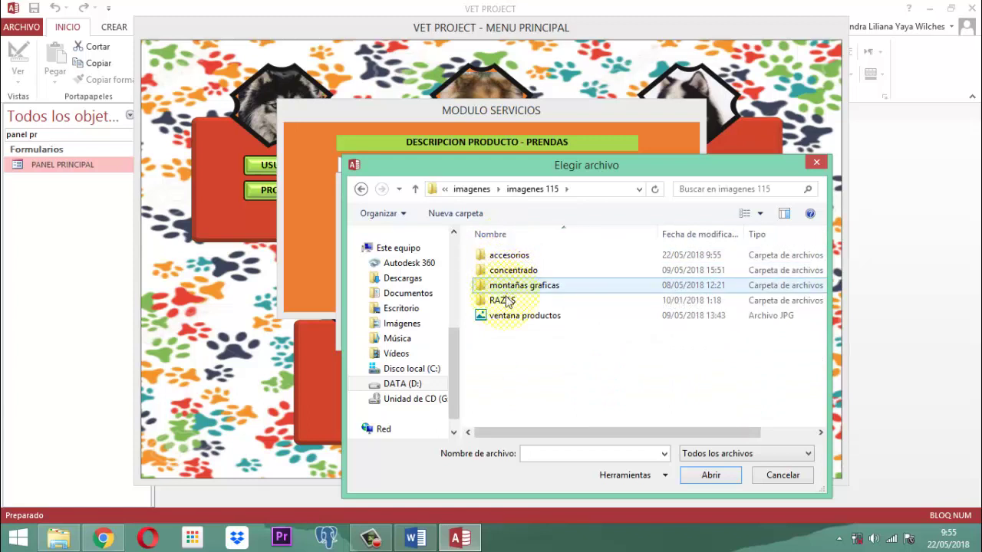
click(504, 261)
double_click(504, 260)
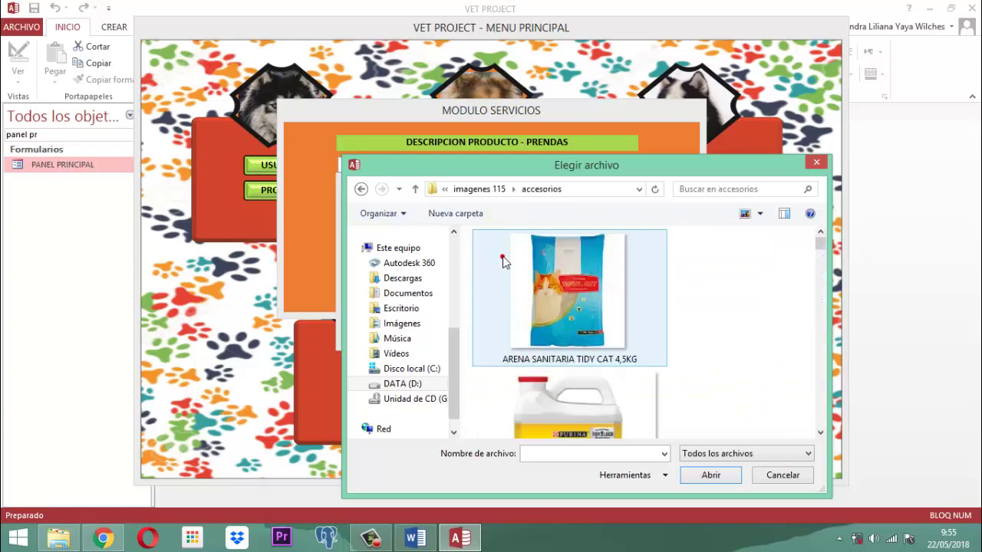
Step: Attach camiseta seleccion colombia.jpg as the product picture and confirm
scroll(605, 291, down, 5)
scroll(605, 292, down, 10)
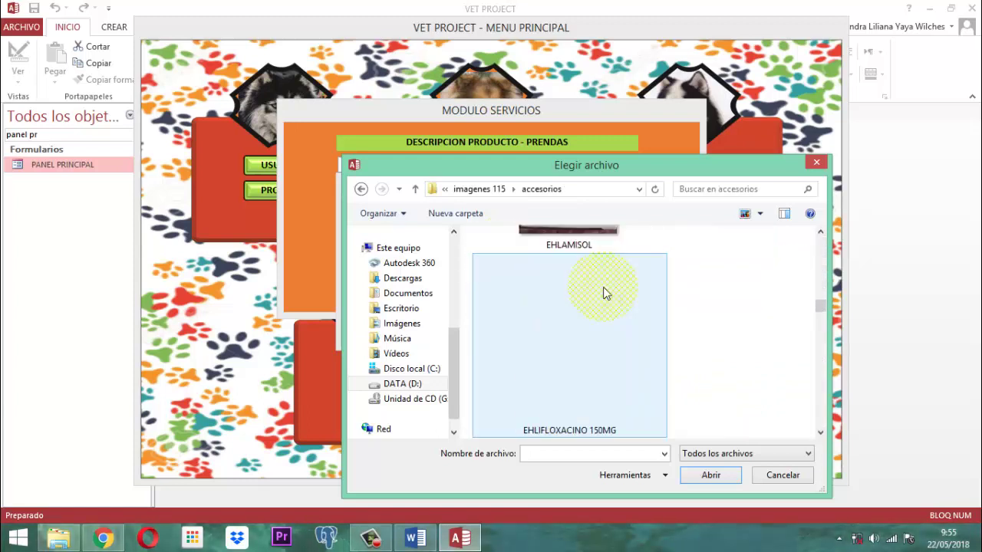
scroll(606, 292, down, 10)
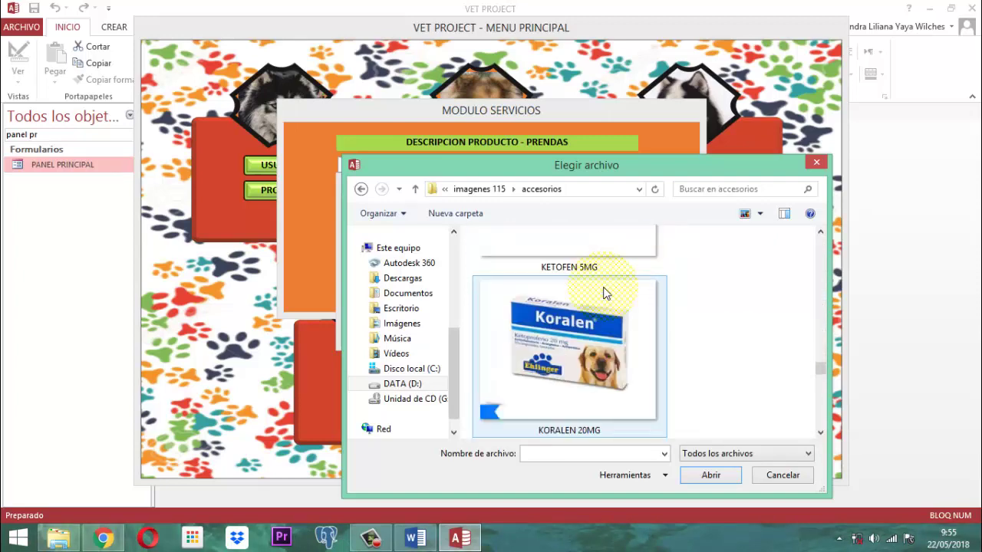
scroll(606, 292, up, 20)
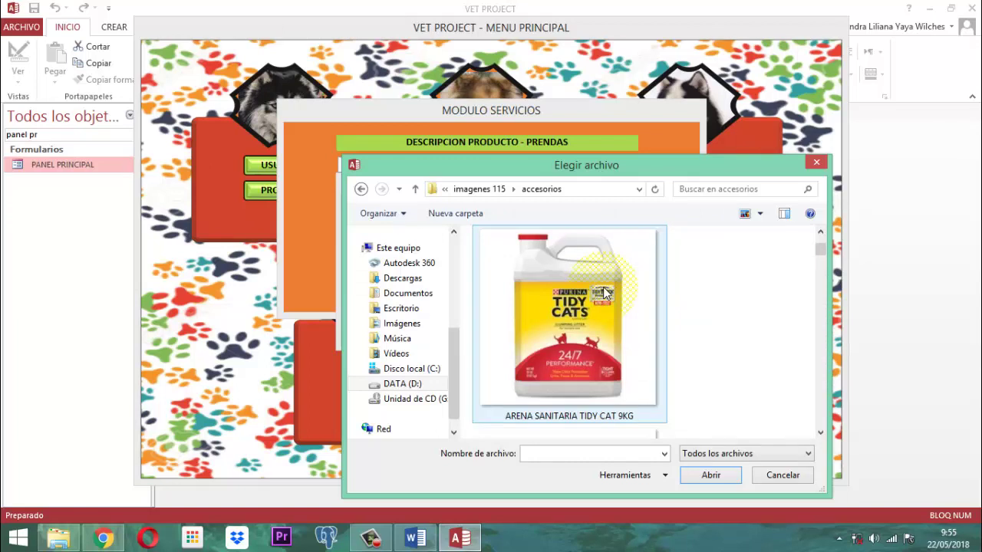
scroll(605, 292, down, 1)
scroll(606, 292, up, 1)
scroll(606, 291, down, 1)
scroll(606, 291, up, 2)
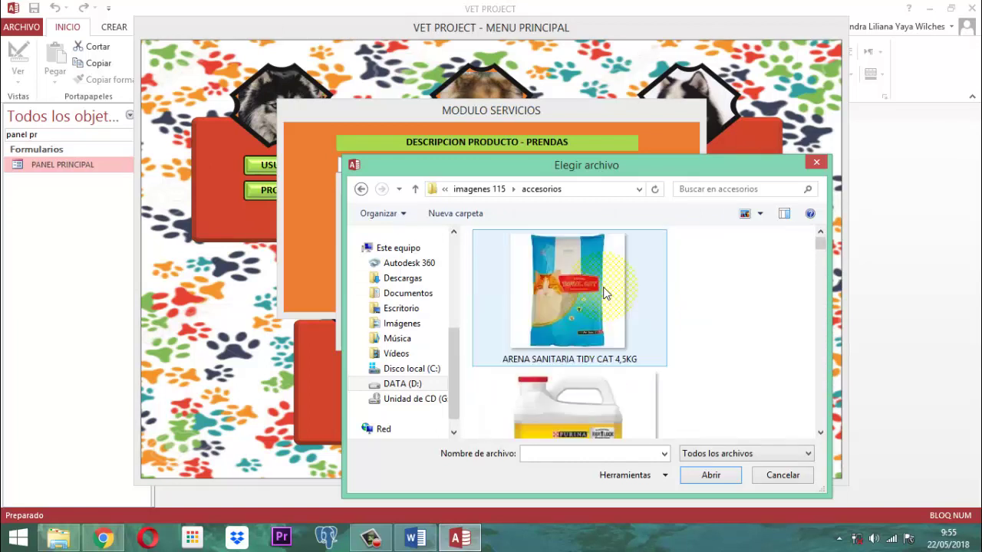
scroll(605, 292, down, 4)
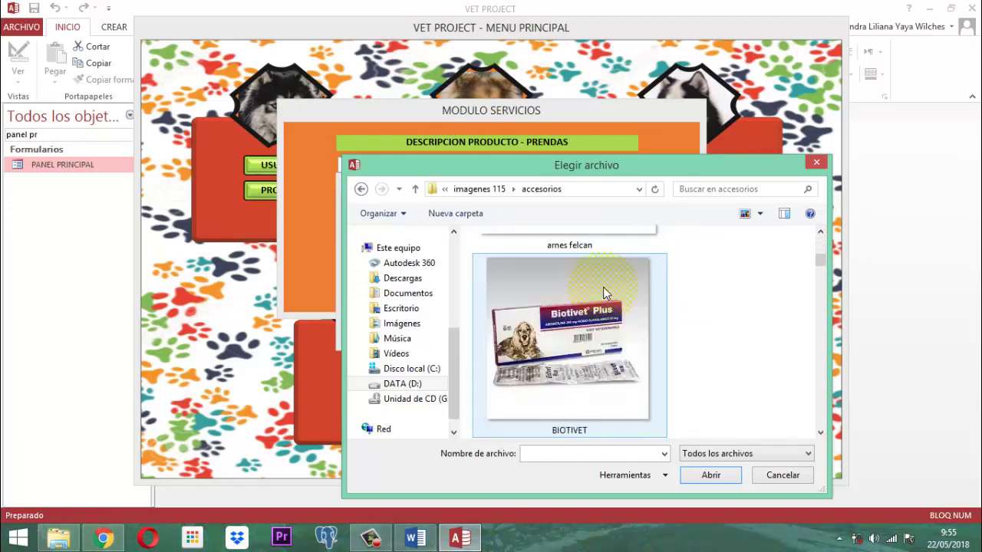
scroll(605, 292, down, 1)
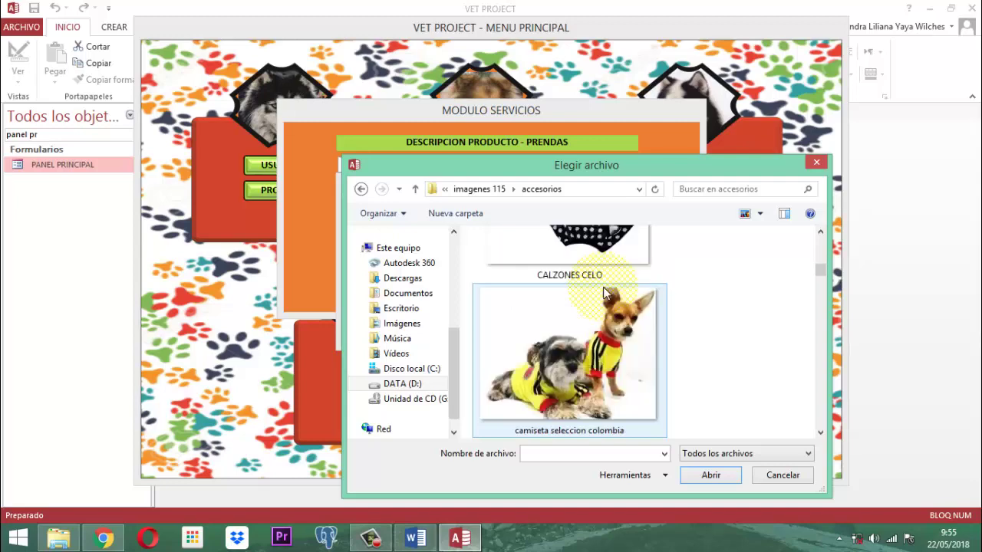
click(590, 371)
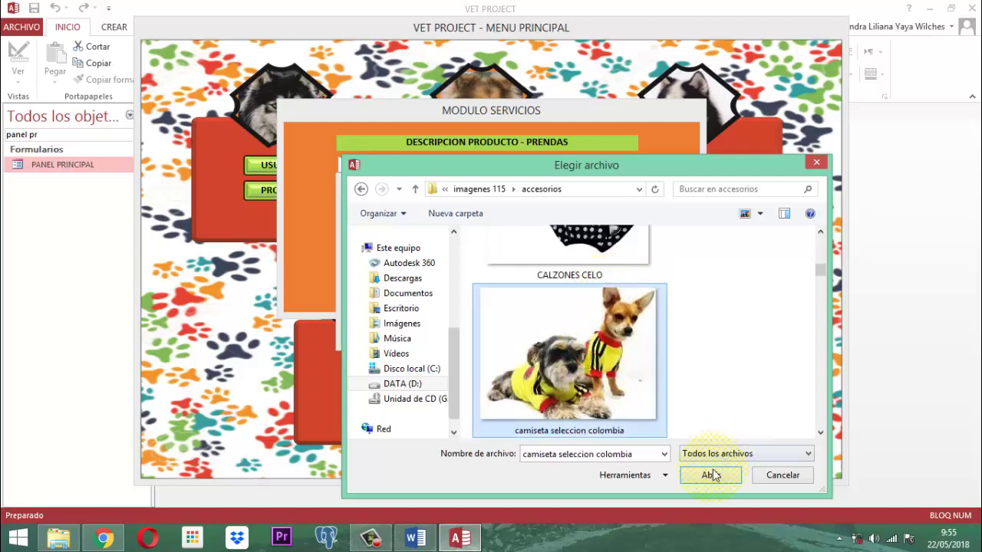
click(710, 473)
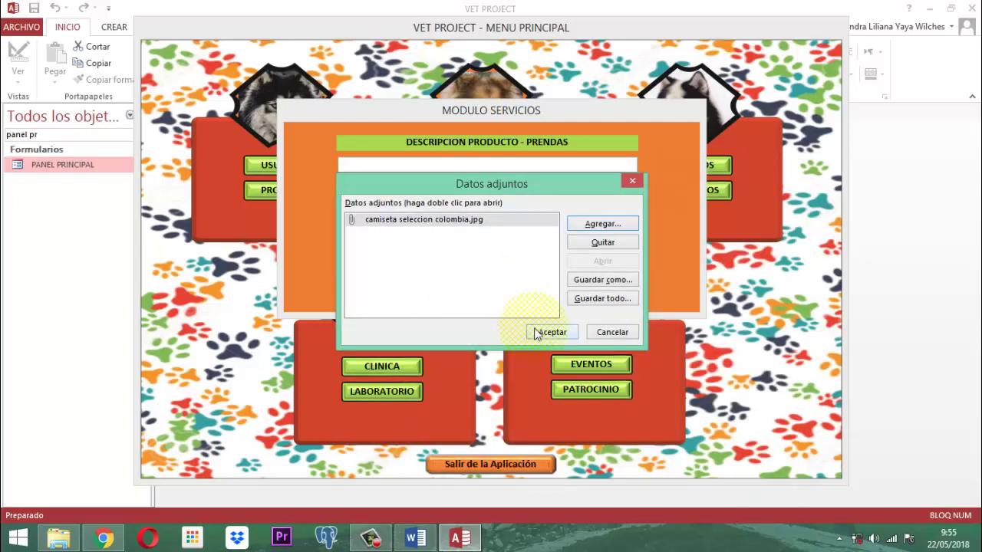
click(550, 333)
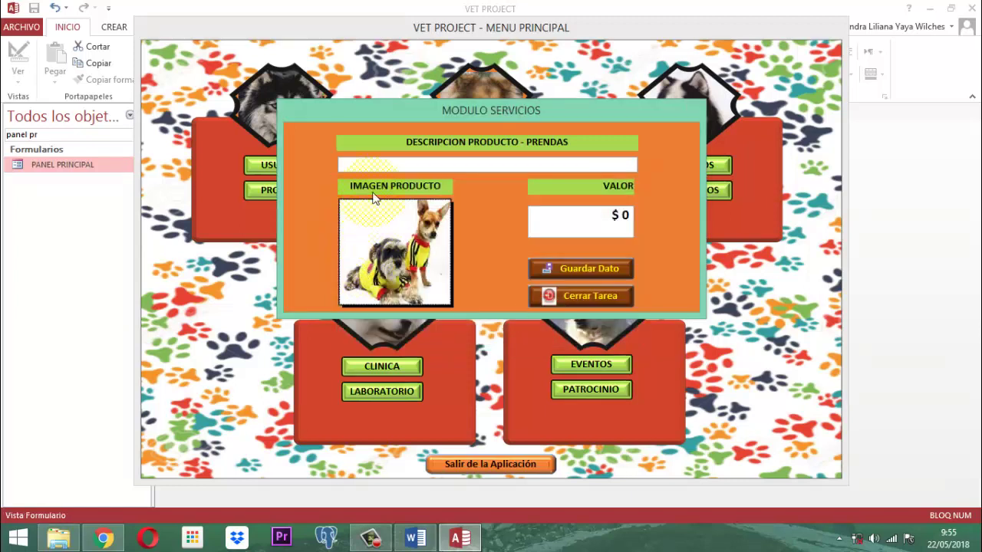
Step: Save CAMISETA SELECCIÓN COLOMBIA PERRO PEQUEÑO at 20000, then close the services form
click(375, 165)
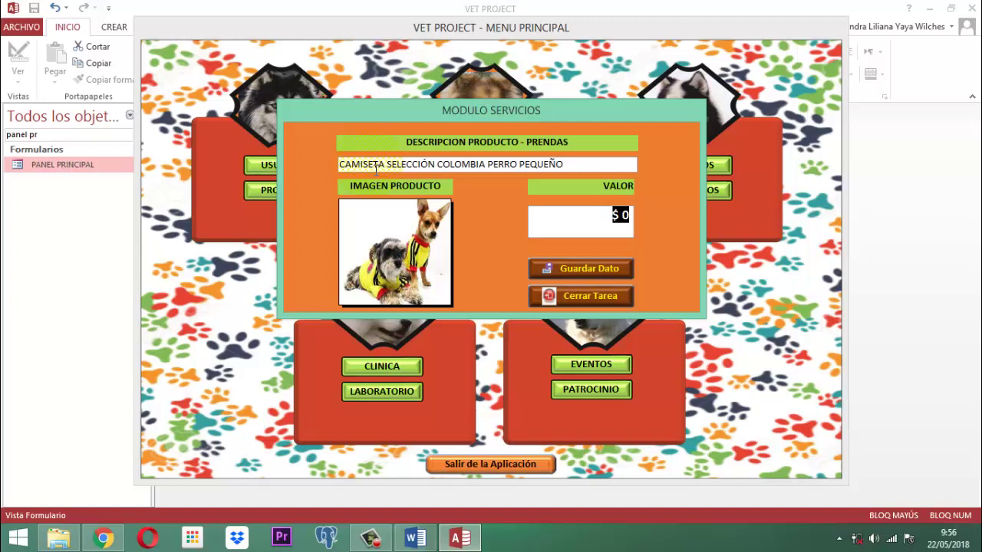
text(0000)
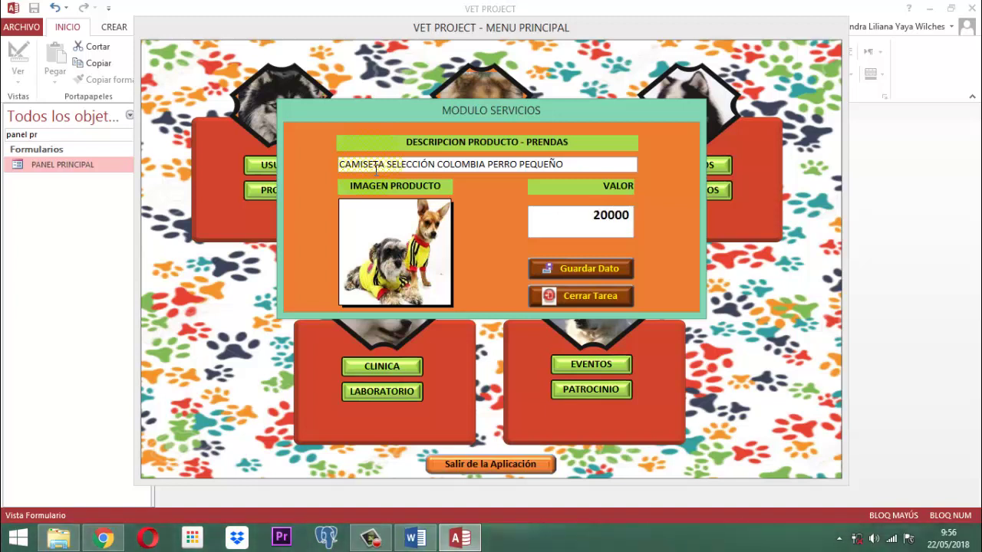
click(595, 270)
click(496, 220)
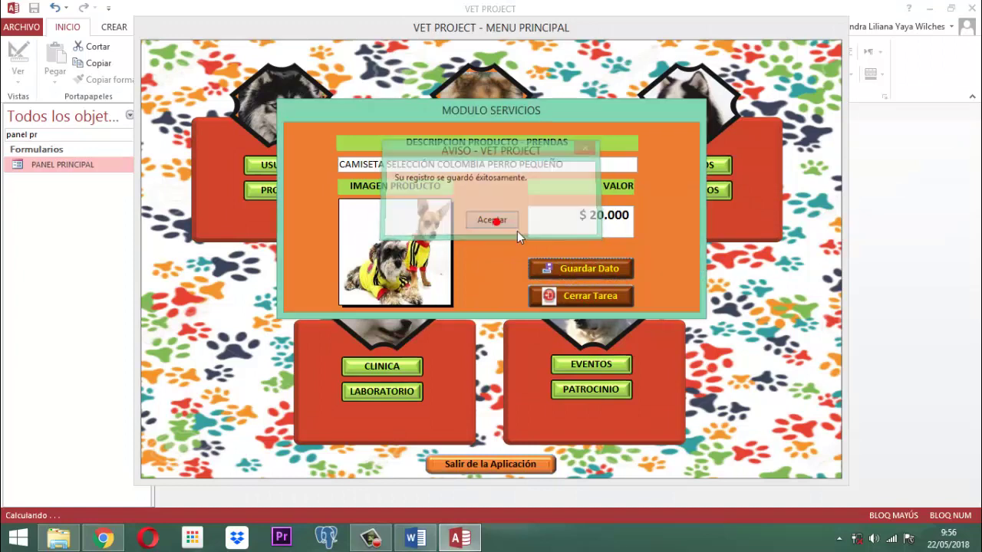
click(591, 299)
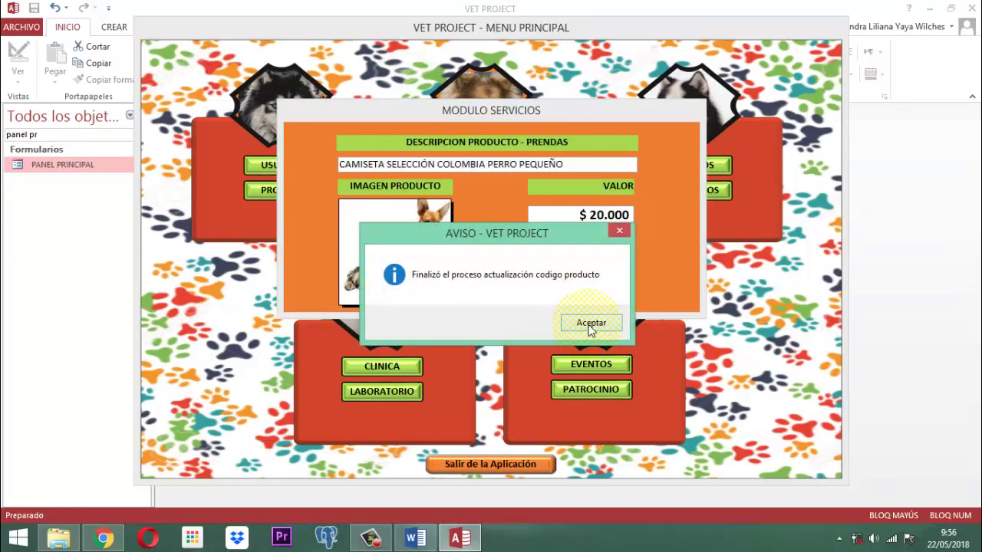
click(589, 323)
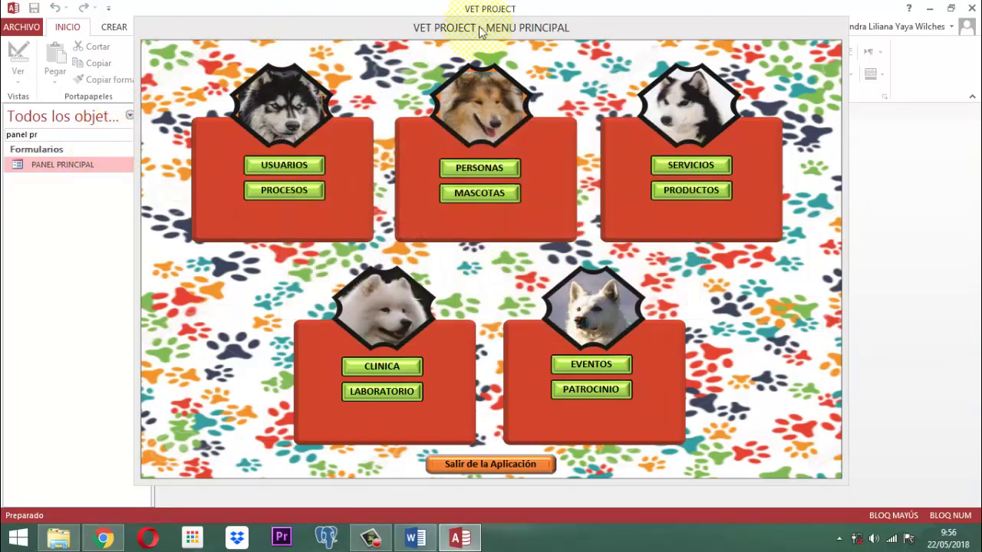
Step: Close the VET PROJECT main menu and open the TServiciosProductos table
right_click(483, 30)
click(514, 55)
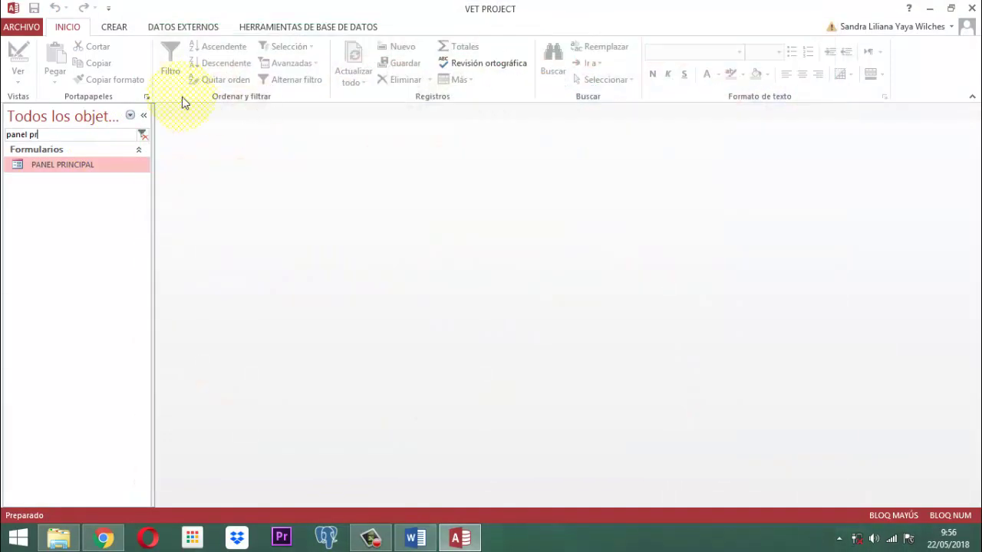
click(144, 135)
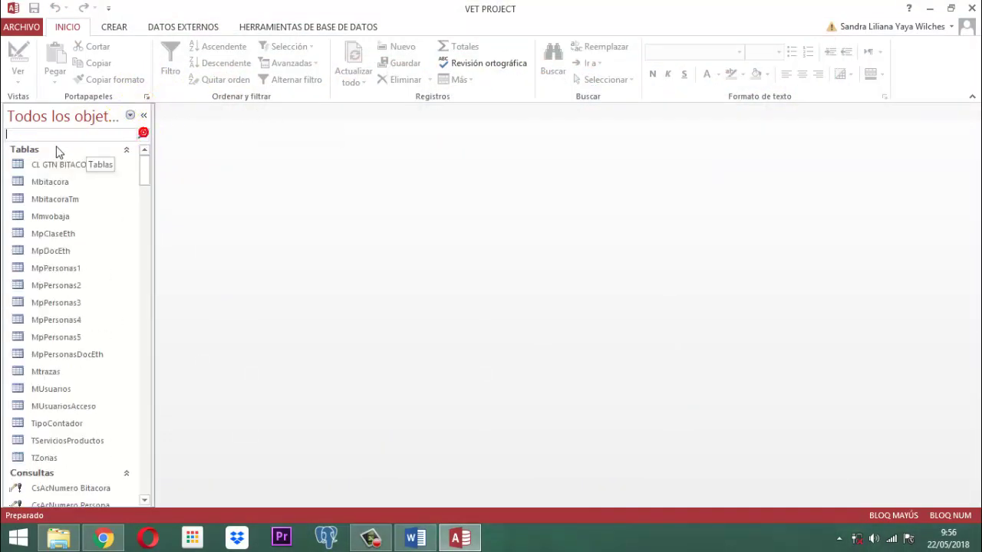
double_click(70, 442)
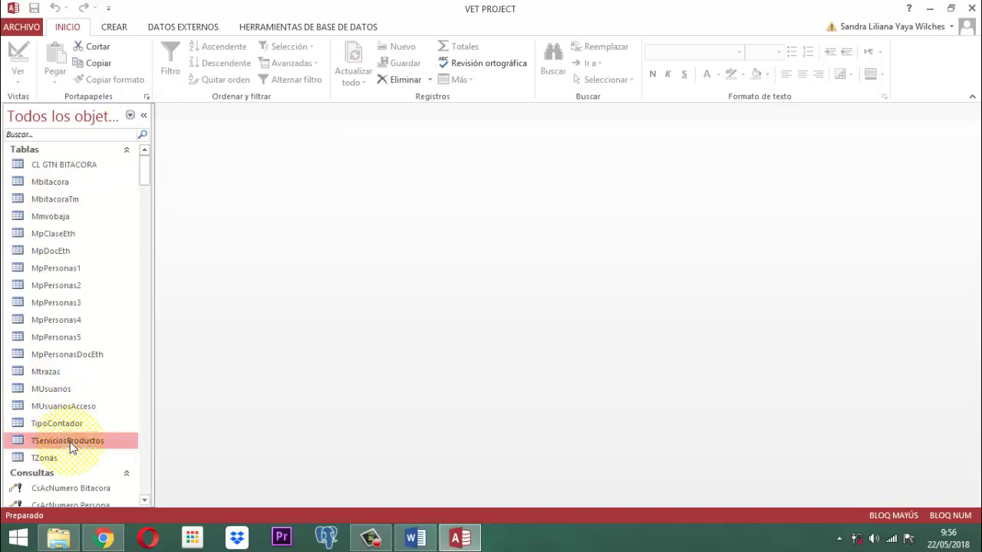
Step: Scroll through the TServiciosProductos datasheet to find new record PR000204 and its LINEA column
scroll(439, 294, down, 8)
scroll(439, 294, down, 20)
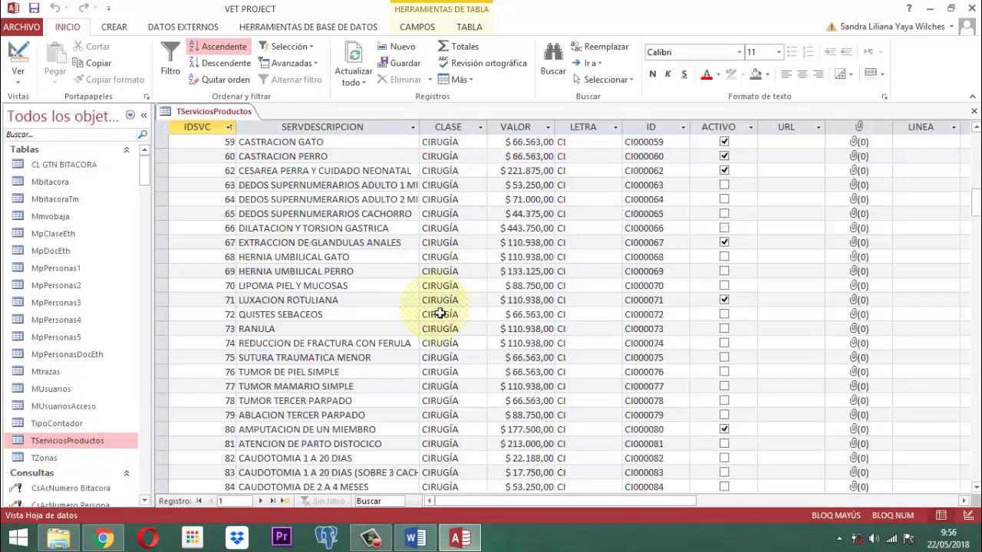
scroll(444, 312, down, 19)
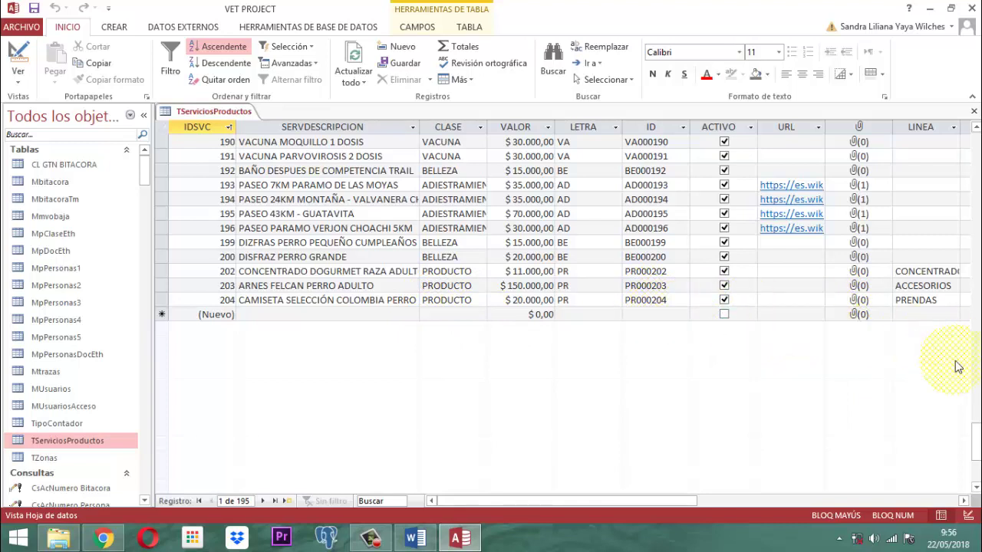
click(963, 501)
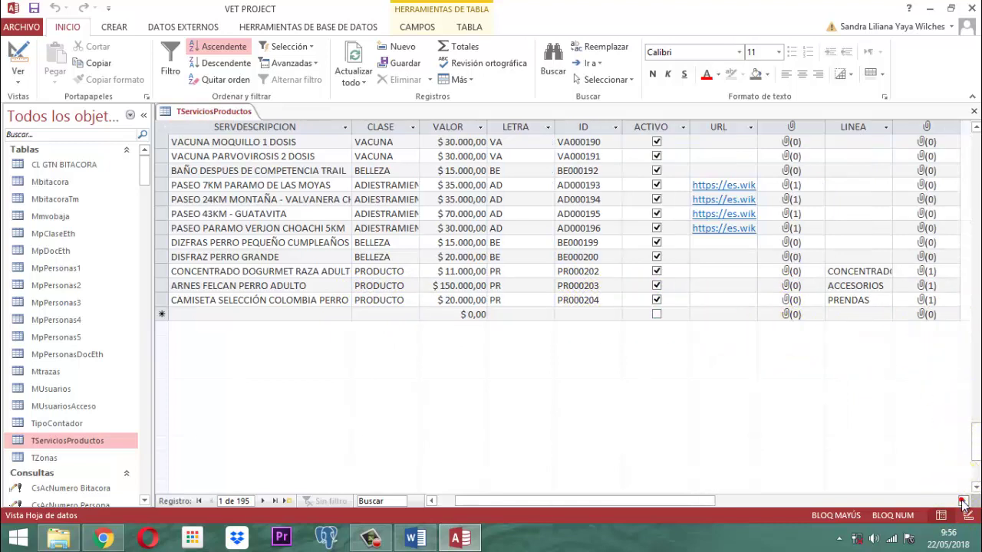
click(963, 502)
click(963, 501)
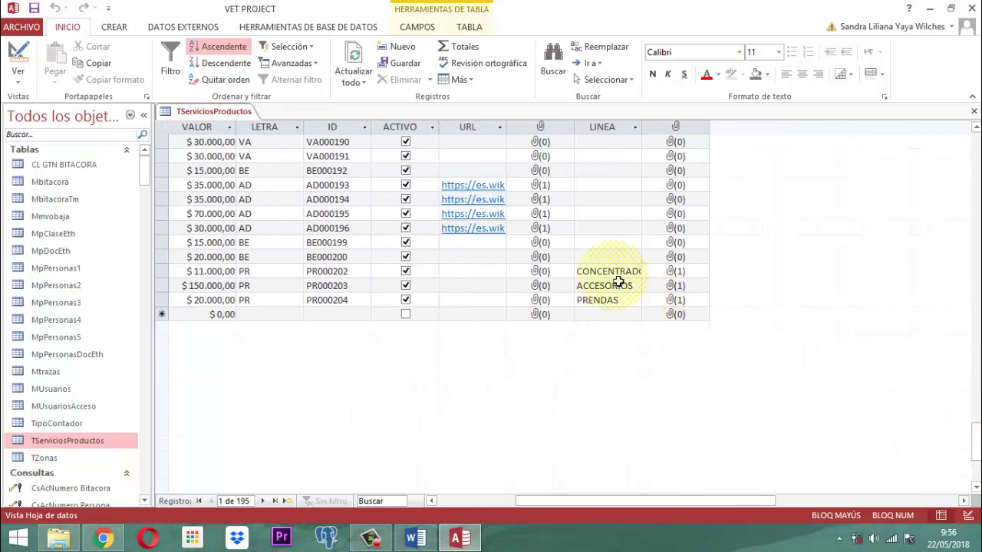
scroll(616, 253, up, 15)
scroll(614, 238, up, 15)
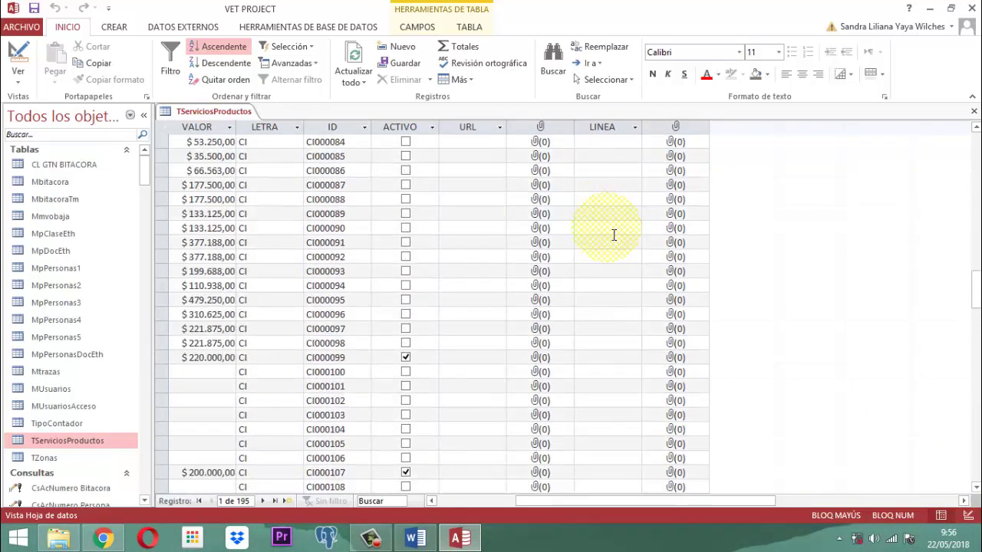
scroll(610, 230, up, 9)
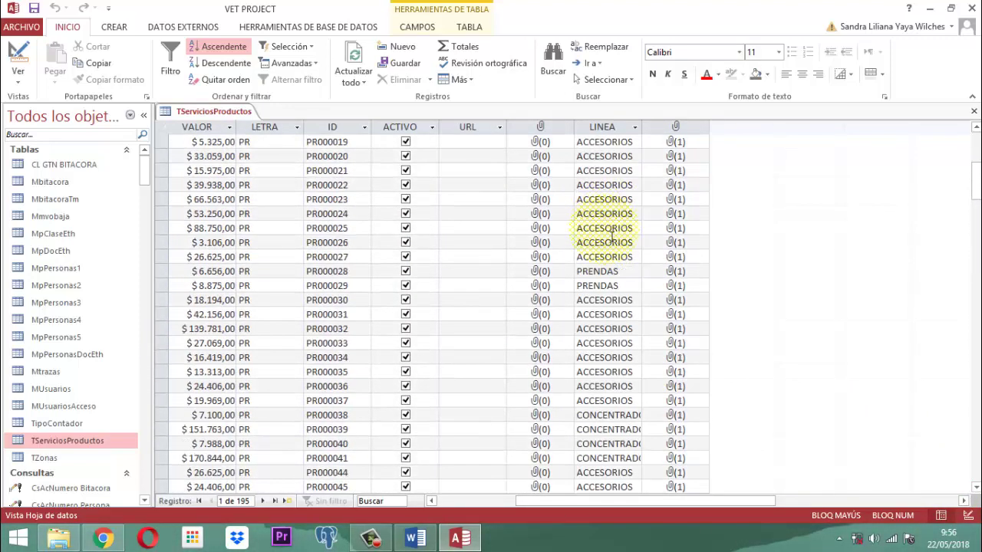
scroll(612, 238, down, 20)
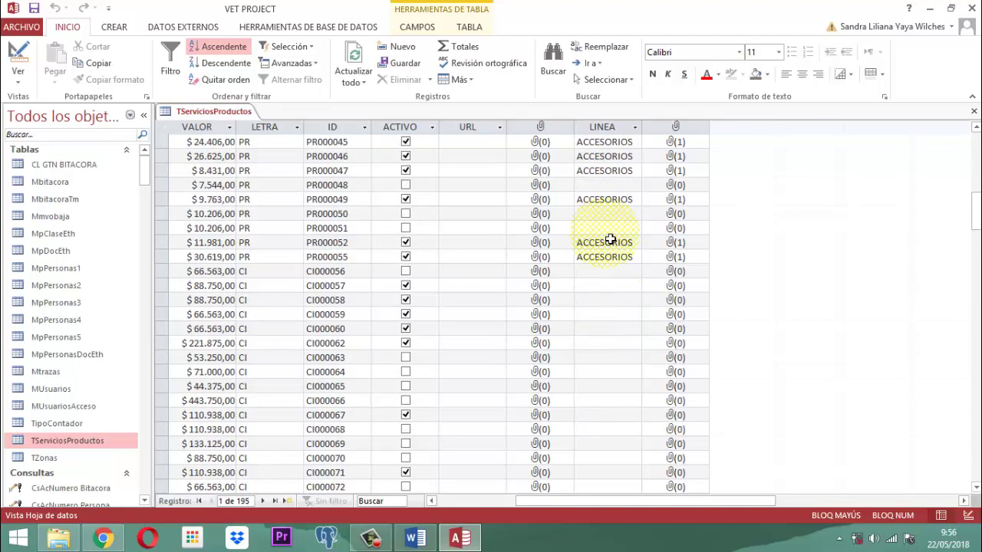
scroll(611, 238, down, 20)
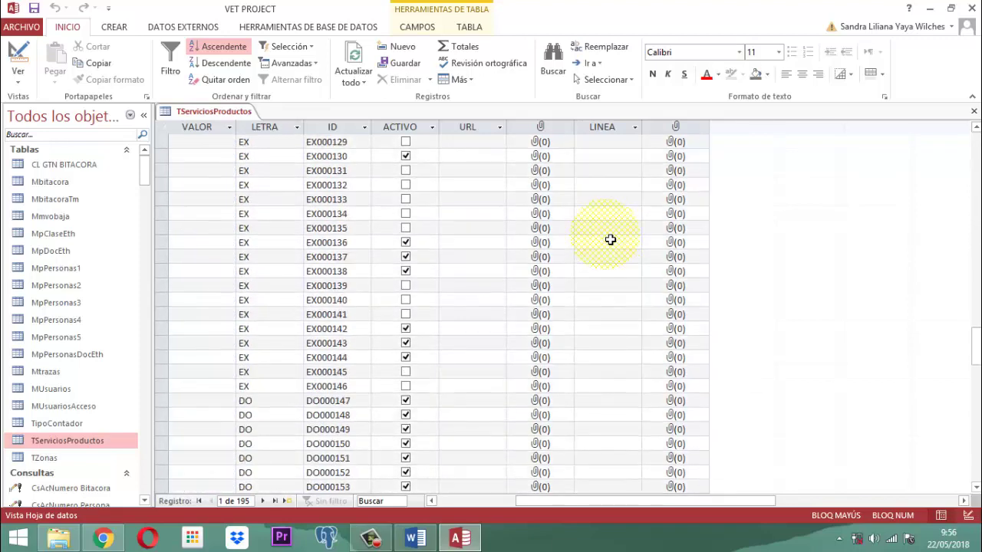
scroll(612, 239, down, 4)
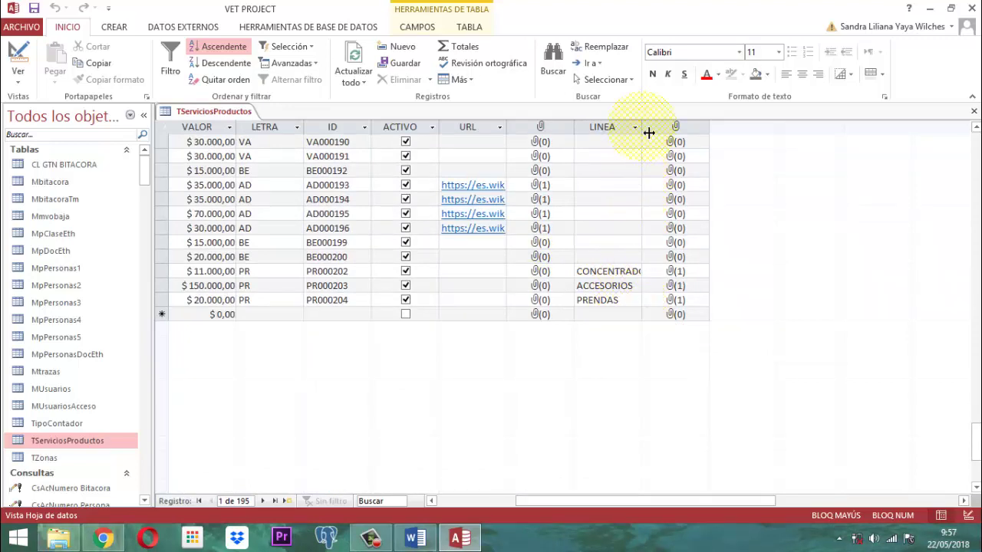
Step: Widen LINEA, confirm PR000204 under PRENDAS at $ 20.000,00, and close the table
drag(648, 133, 659, 133)
scroll(640, 217, up, 20)
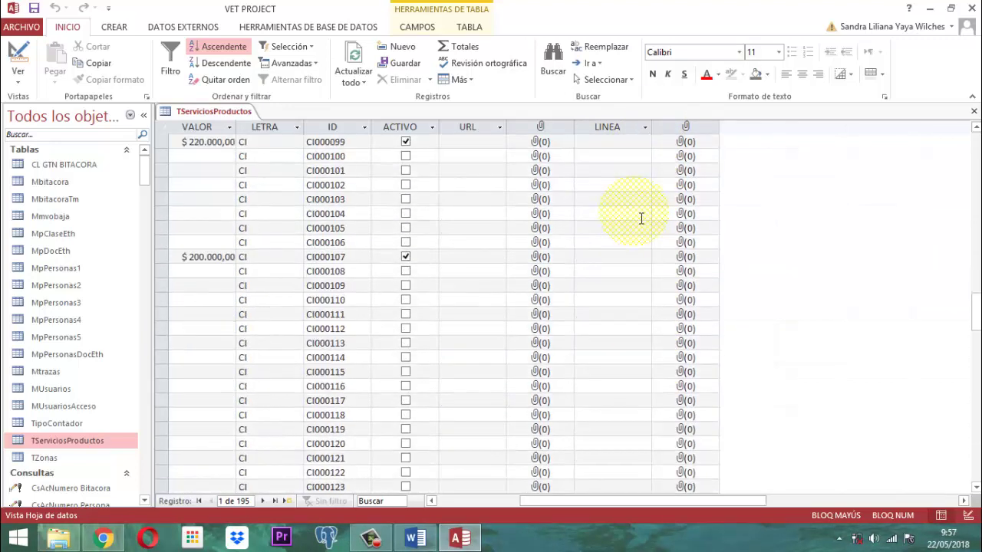
scroll(640, 219, up, 15)
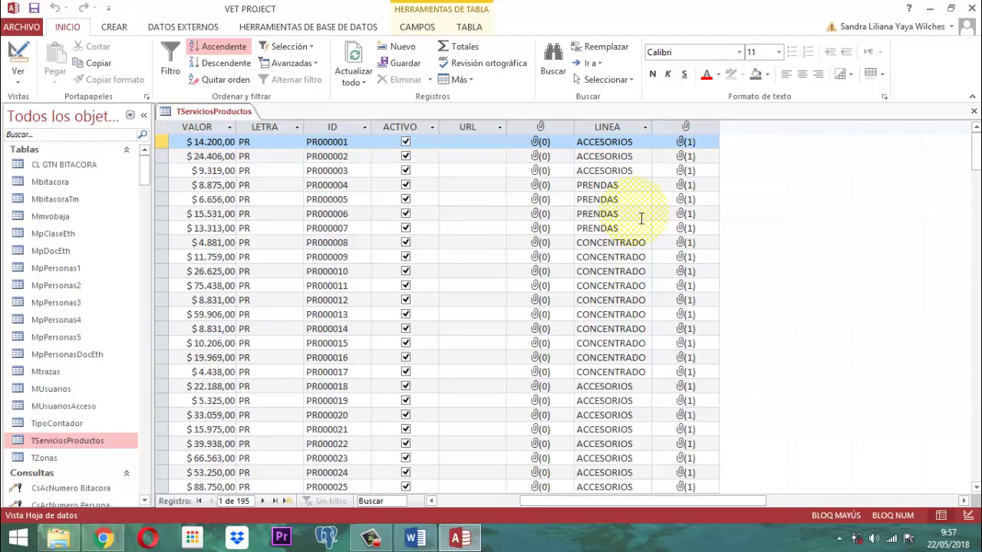
scroll(641, 219, down, 20)
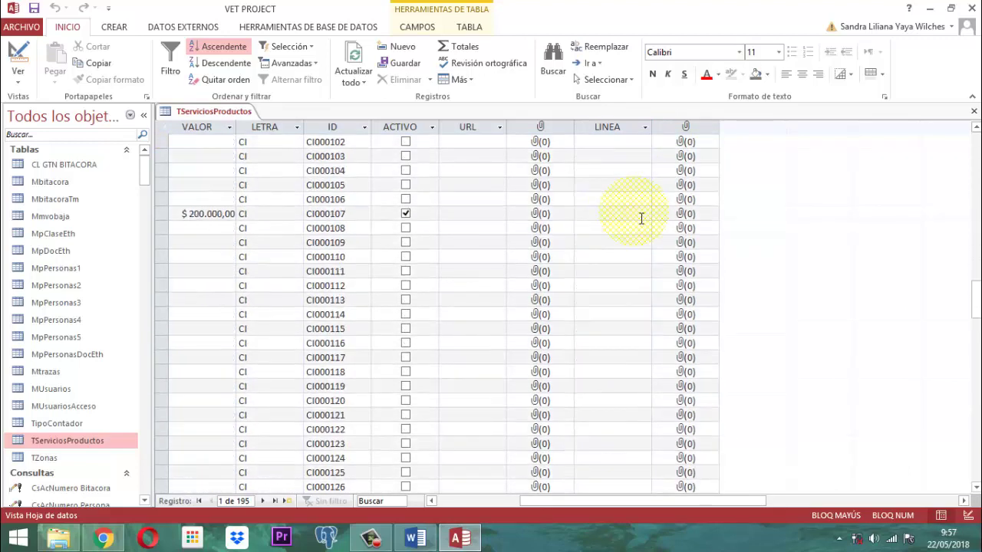
scroll(641, 219, down, 20)
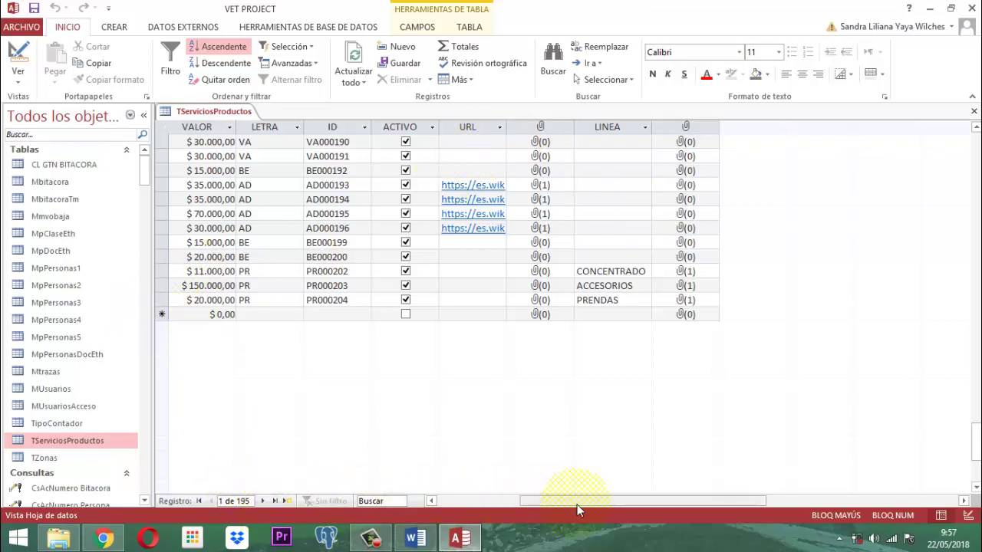
drag(568, 503, 488, 502)
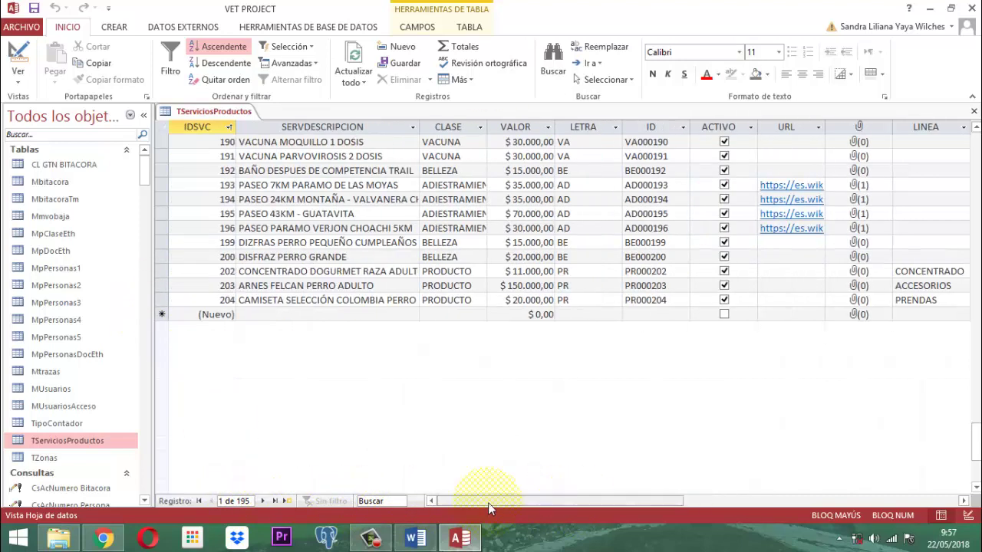
right_click(208, 113)
click(204, 106)
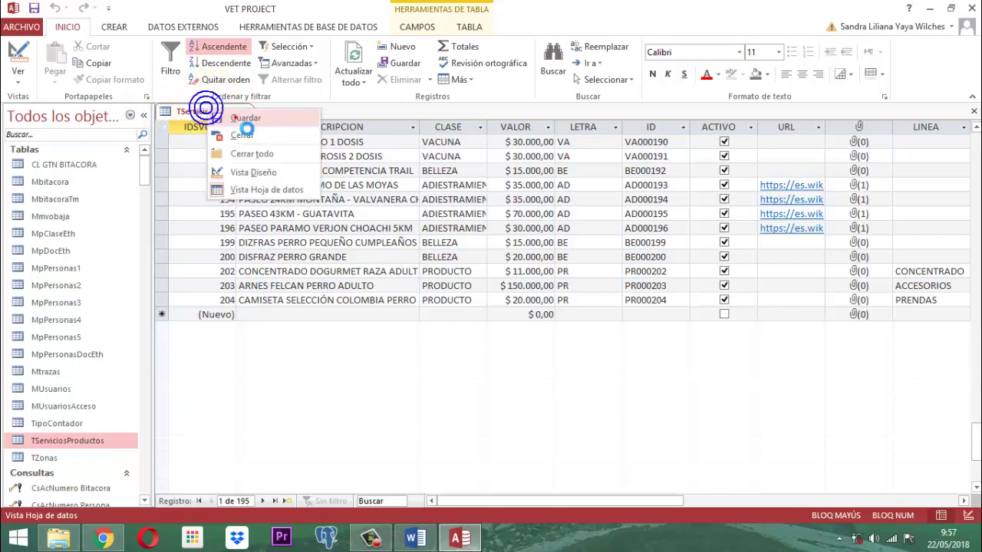
right_click(228, 107)
click(264, 132)
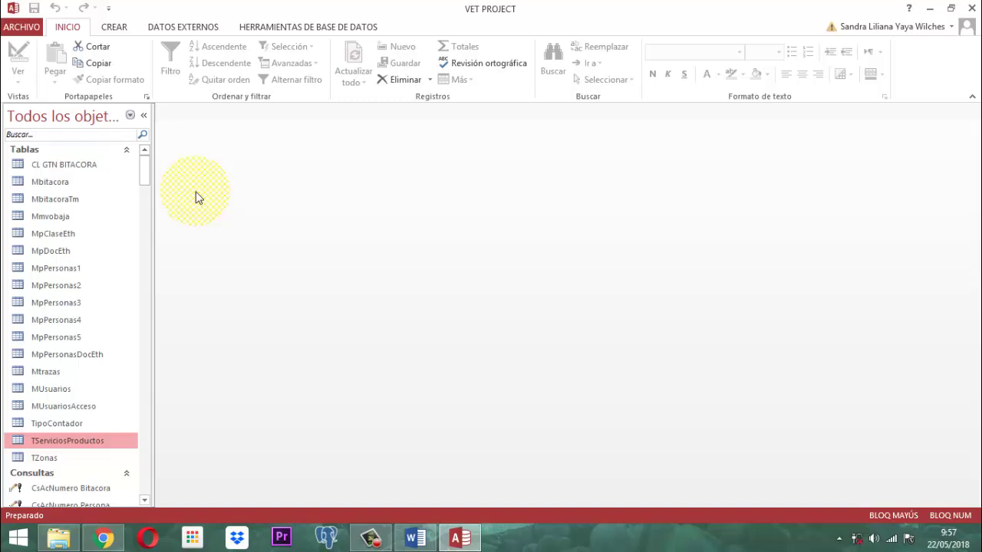
Step: Open the PANEL PRINCIPAL form via search 'PANEL PRIN', open PRODUCTOS, then close it
click(55, 135)
text(P)
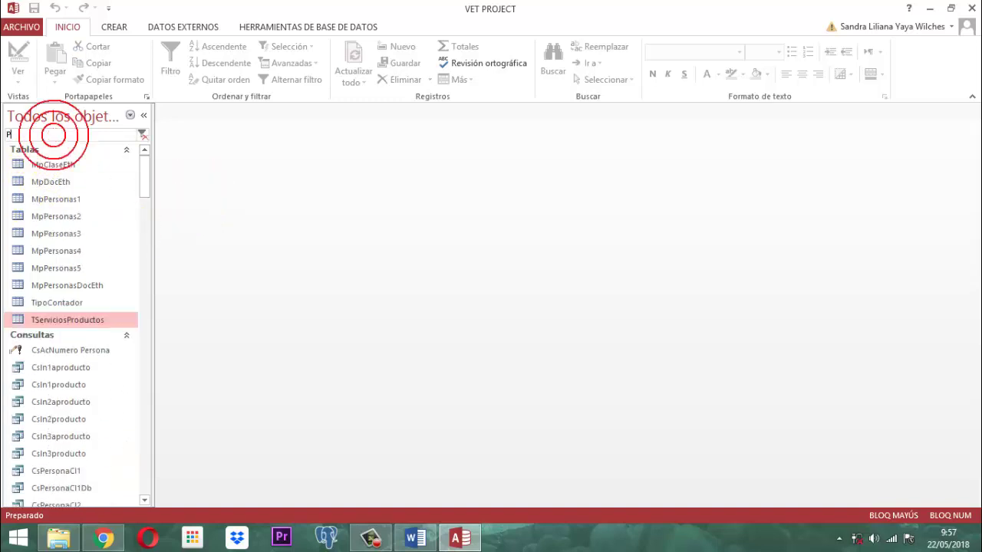
text(ANEL PRIN)
key(Return)
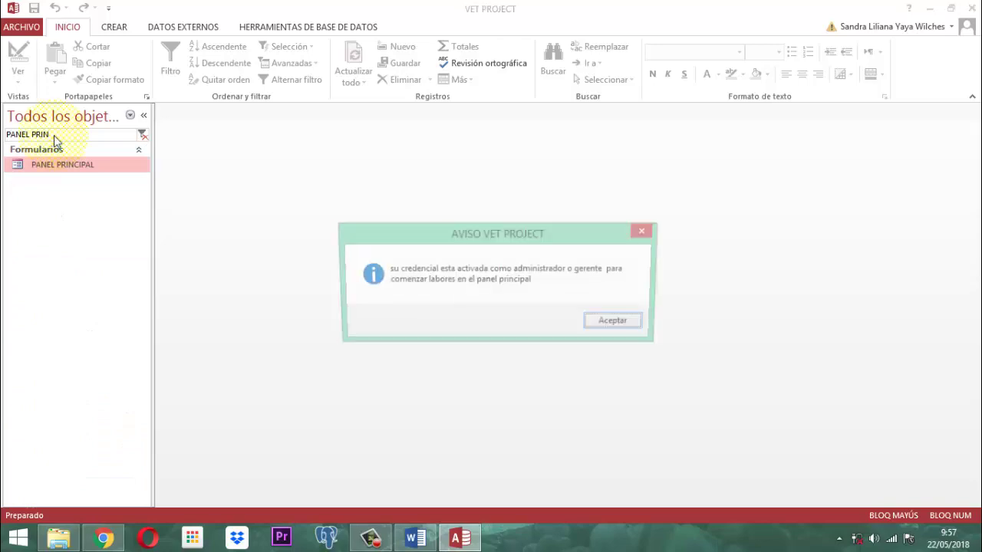
key(Return)
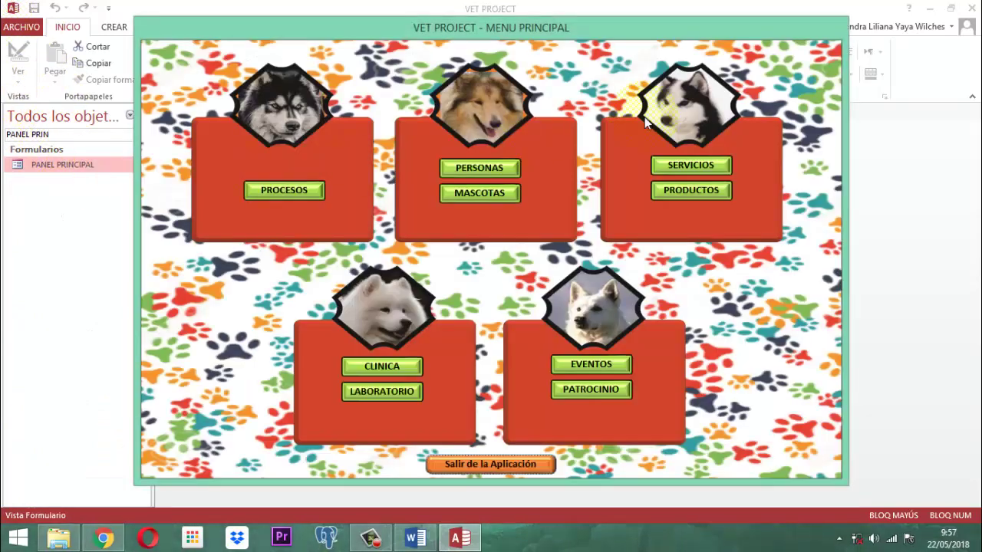
click(699, 191)
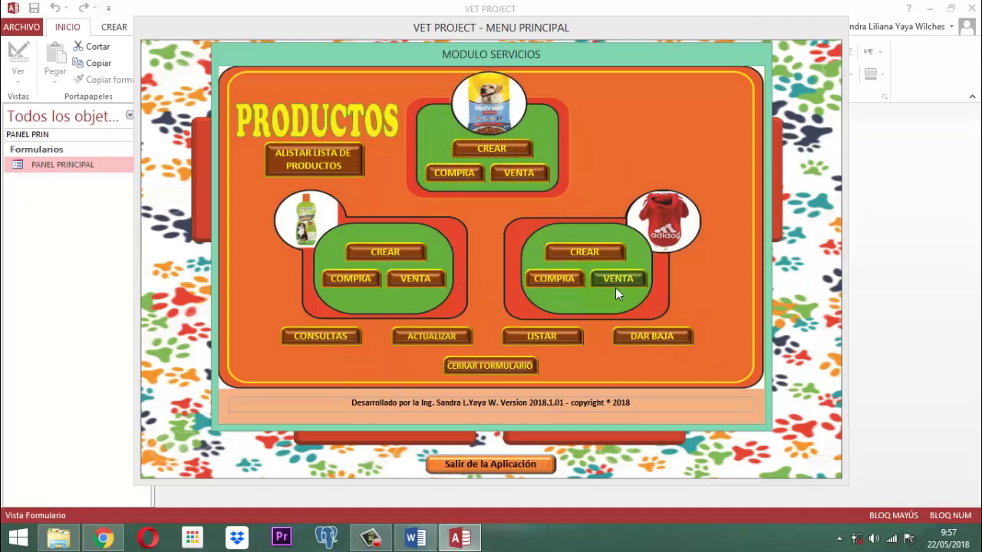
click(474, 367)
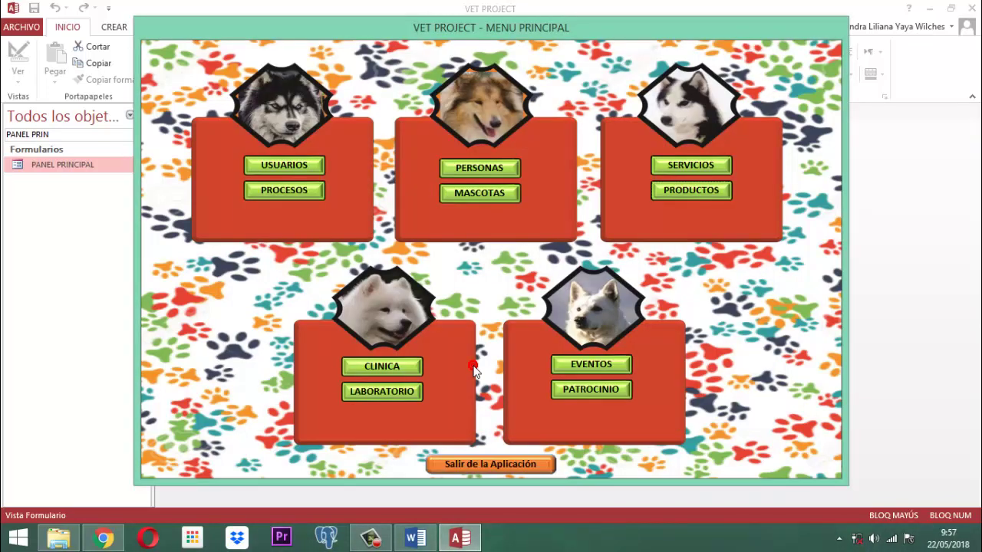
Step: Exit VET PROJECT, minimize Chrome and the software veterinarias folder, and postpone the Malwarebytes update
click(490, 465)
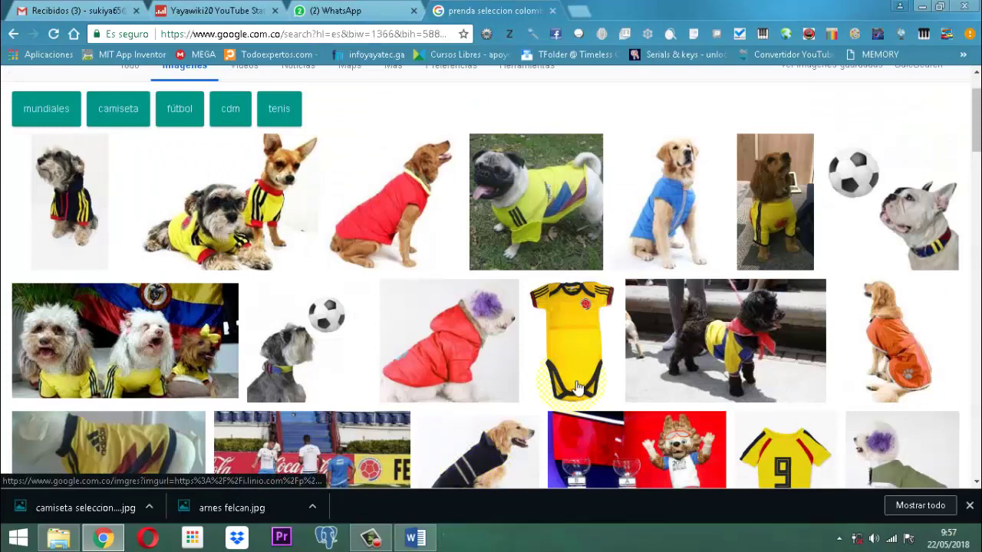
click(922, 6)
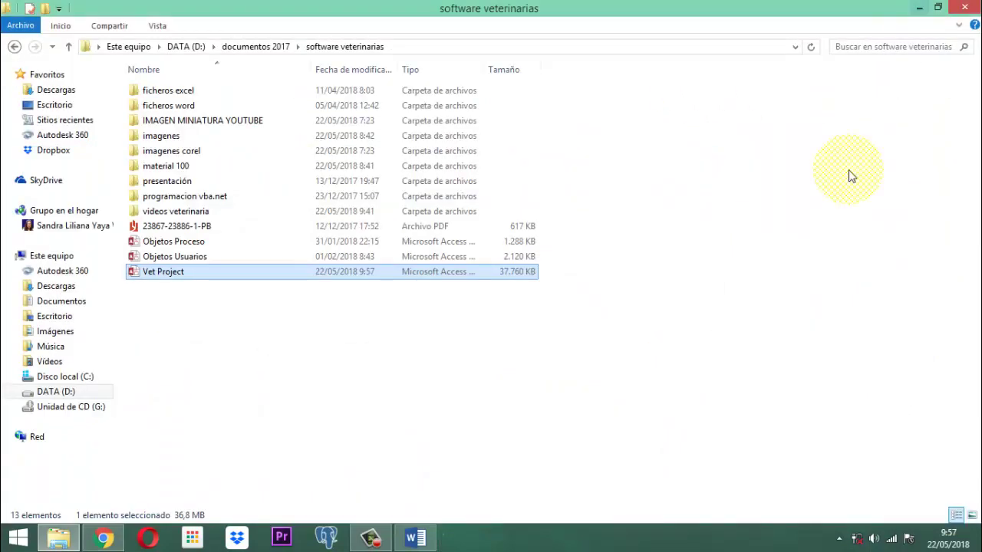
click(920, 8)
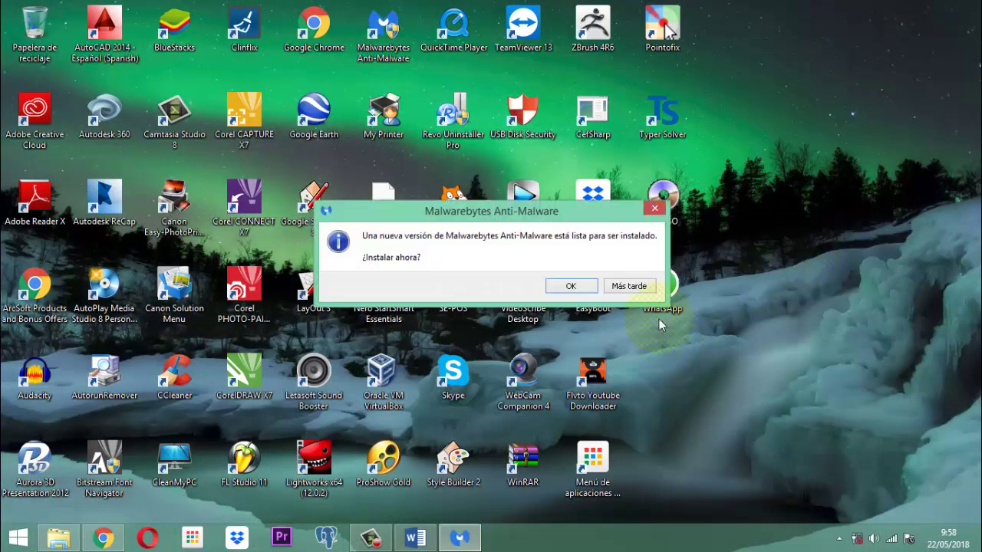
click(642, 287)
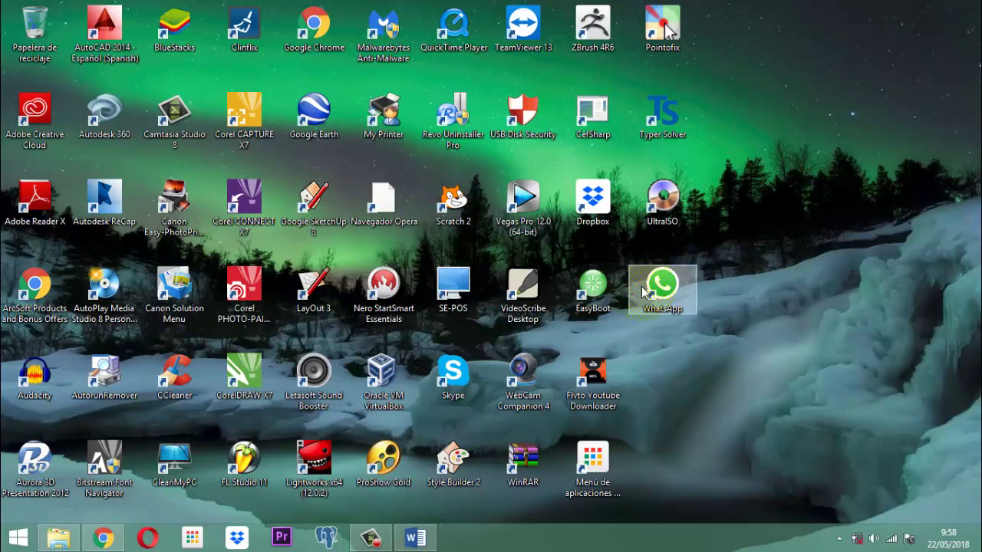